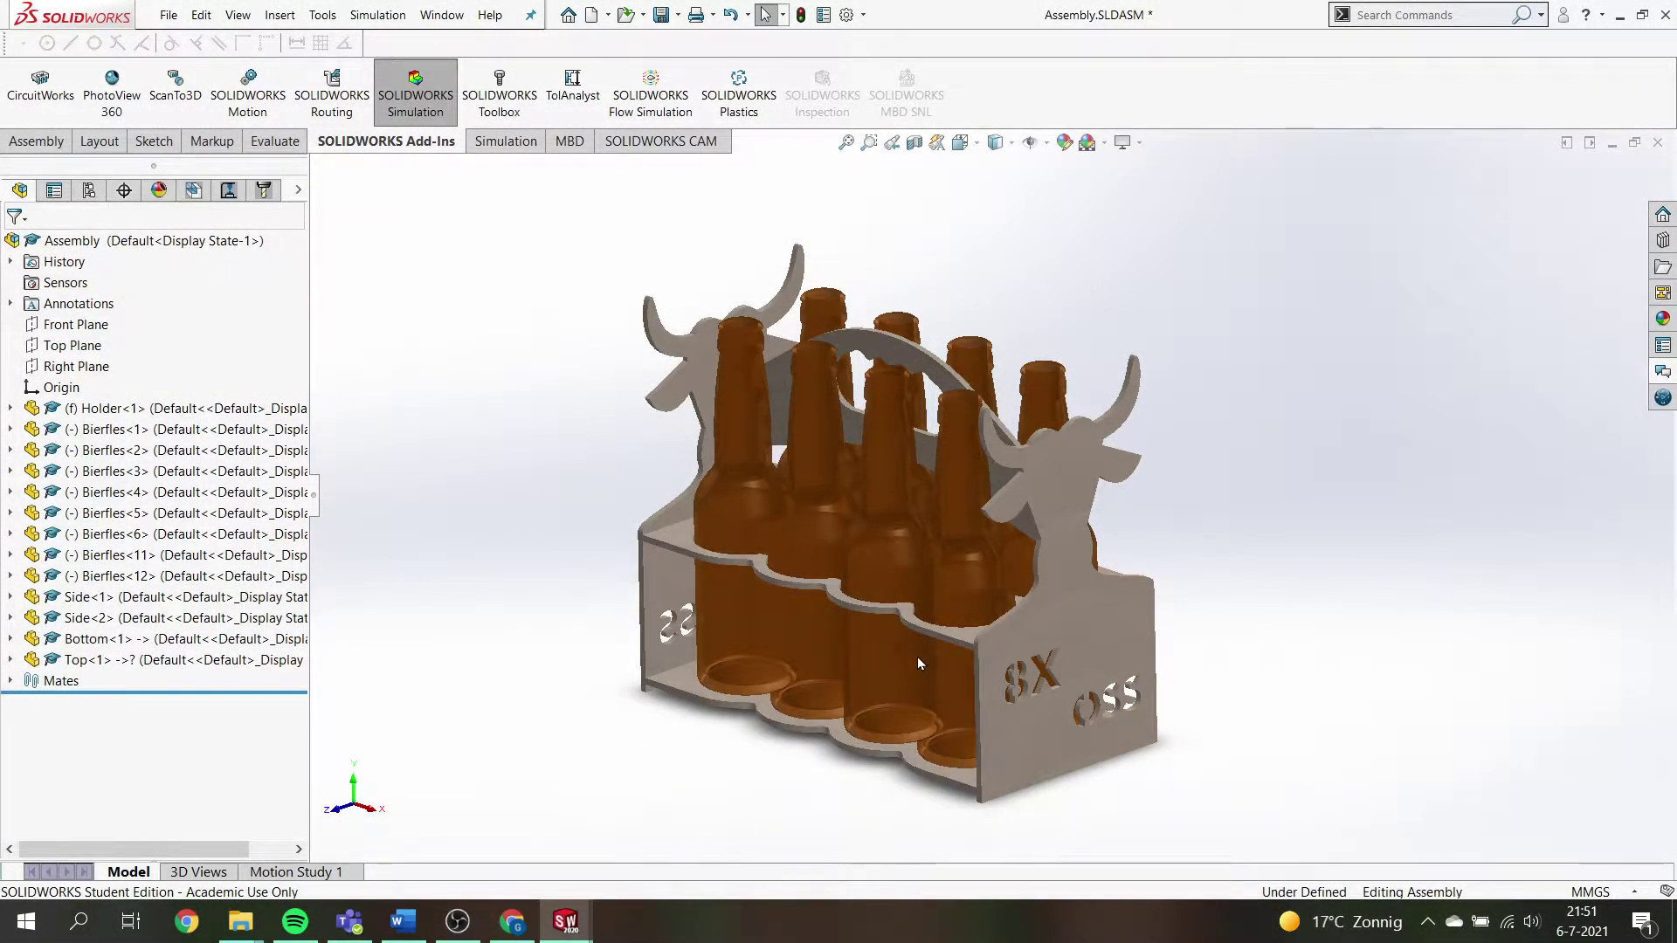
Orbit the bottle carrier assembly round to a more frontal angle.
scroll(914, 628, "up", 1)
scroll(912, 612, "down", 1)
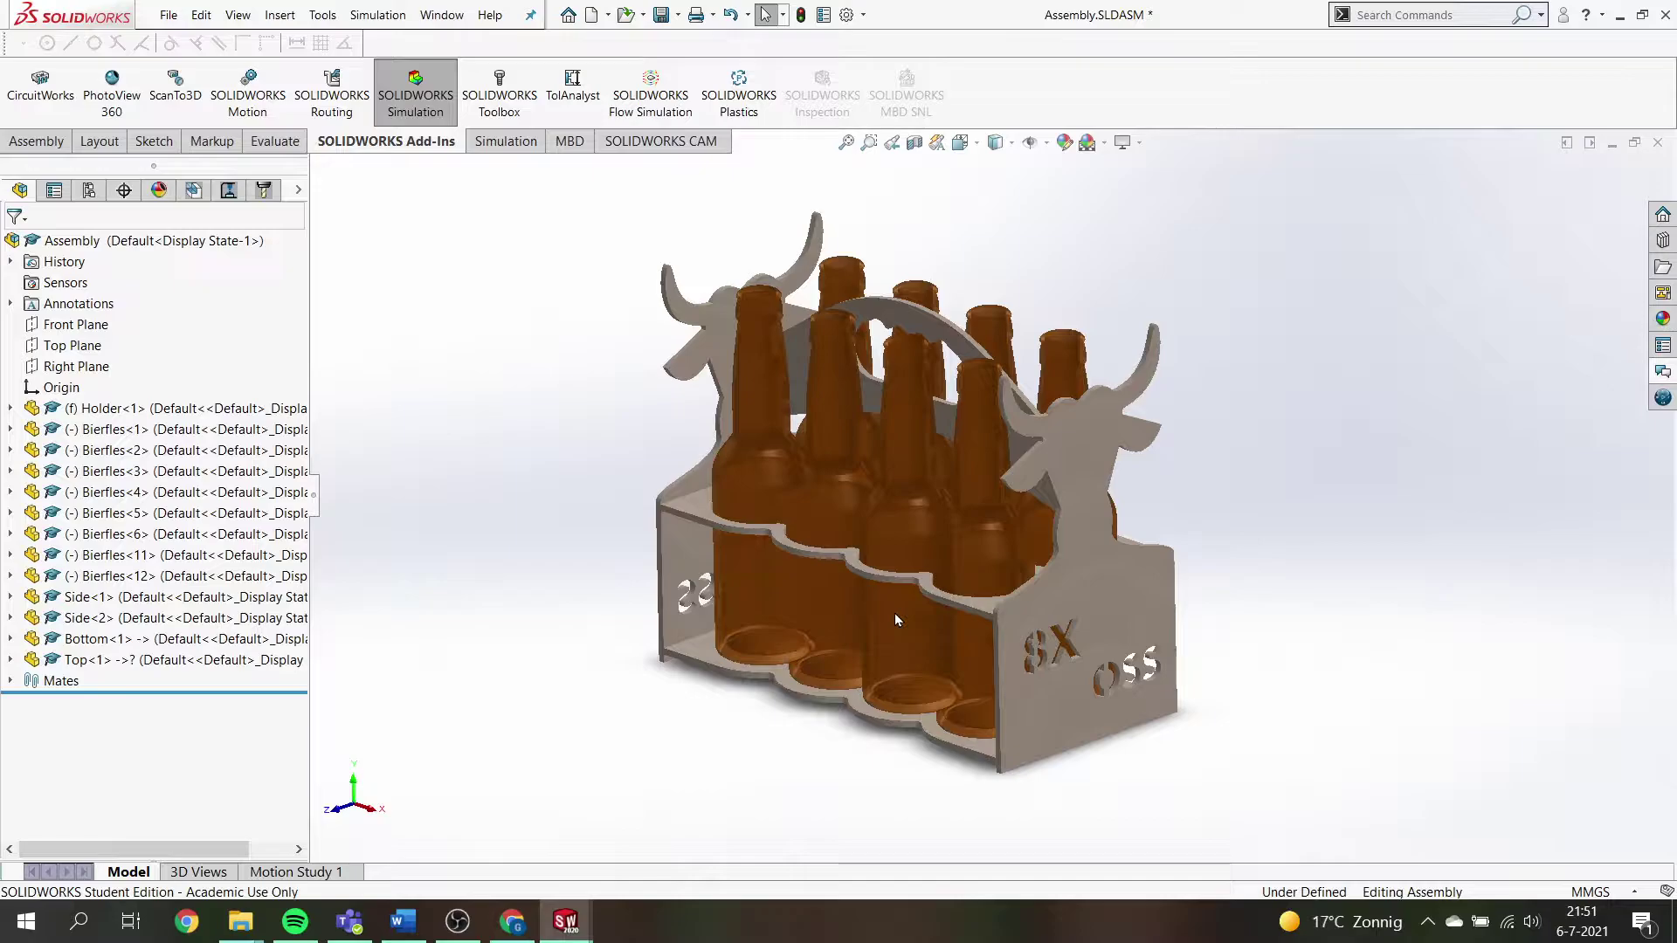
scroll(893, 594, "up", 1)
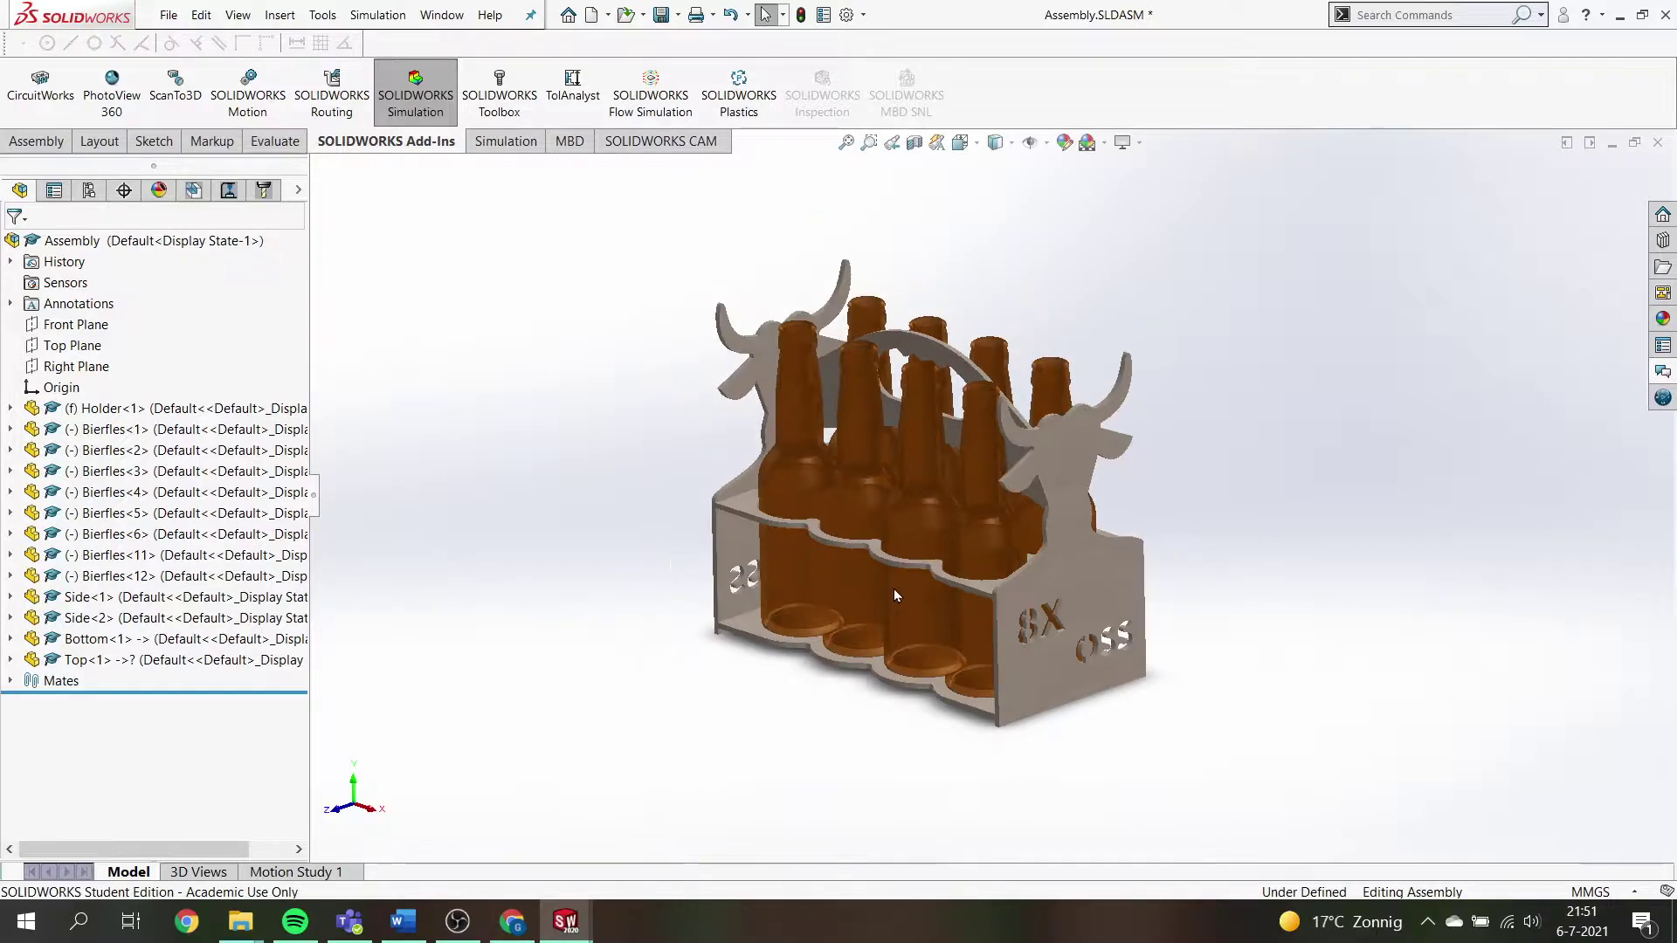
middle_click_drag(893, 588, 882, 592)
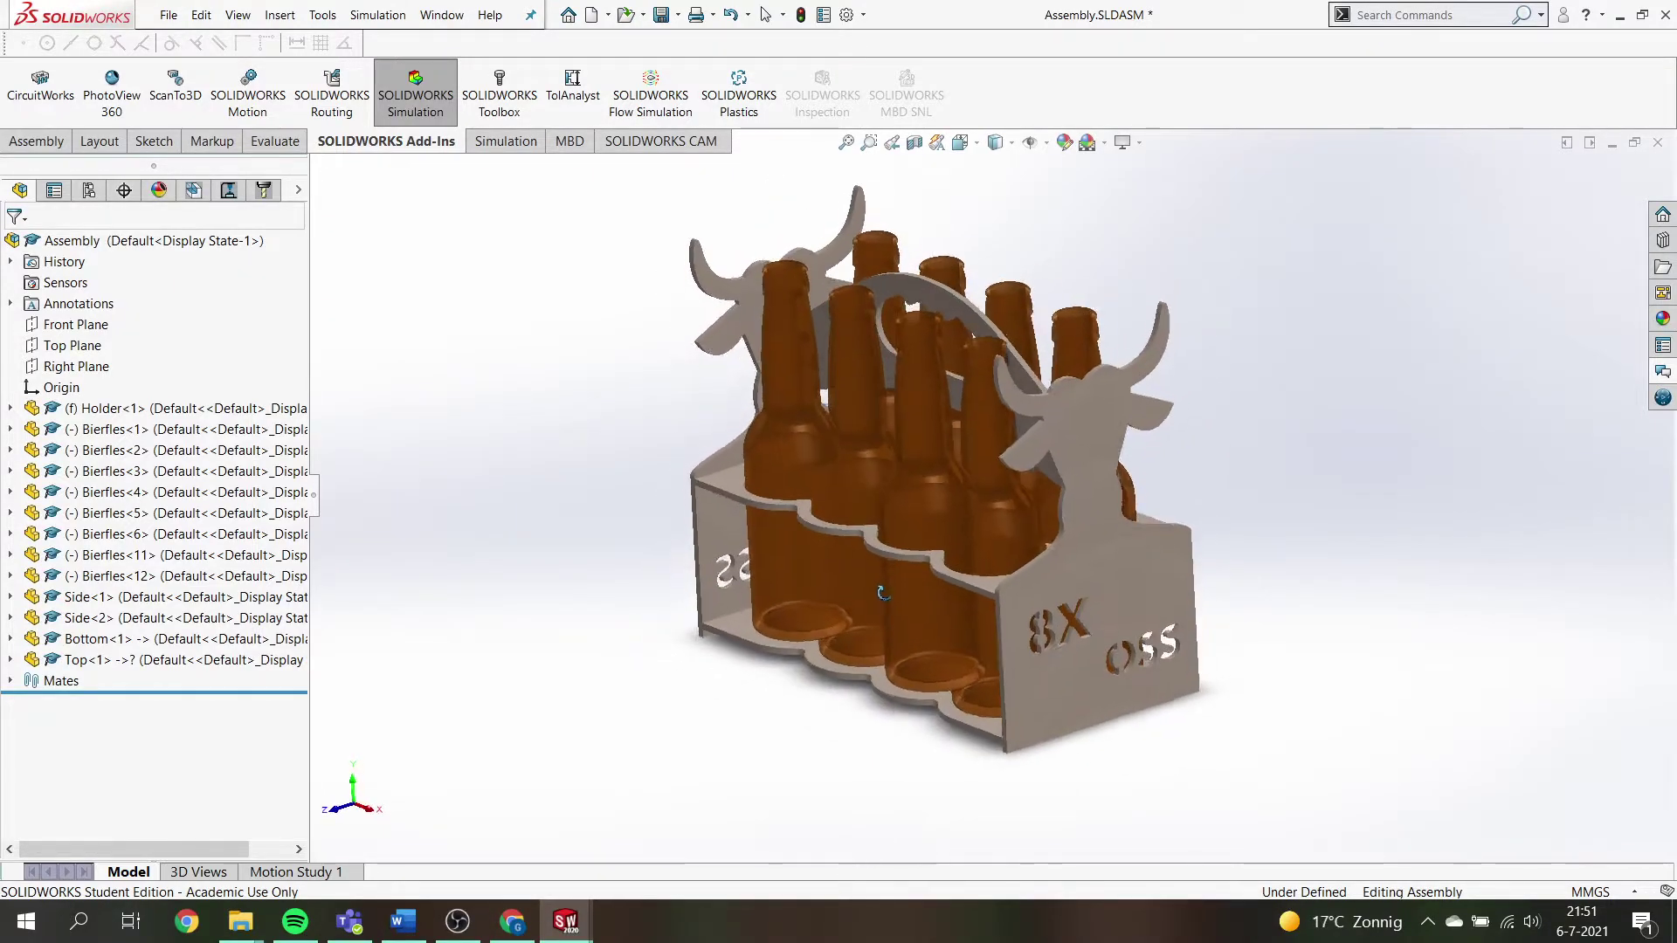
scroll(891, 593, "down", 1)
scroll(925, 577, "up", 1)
scroll(1004, 547, "down", 2)
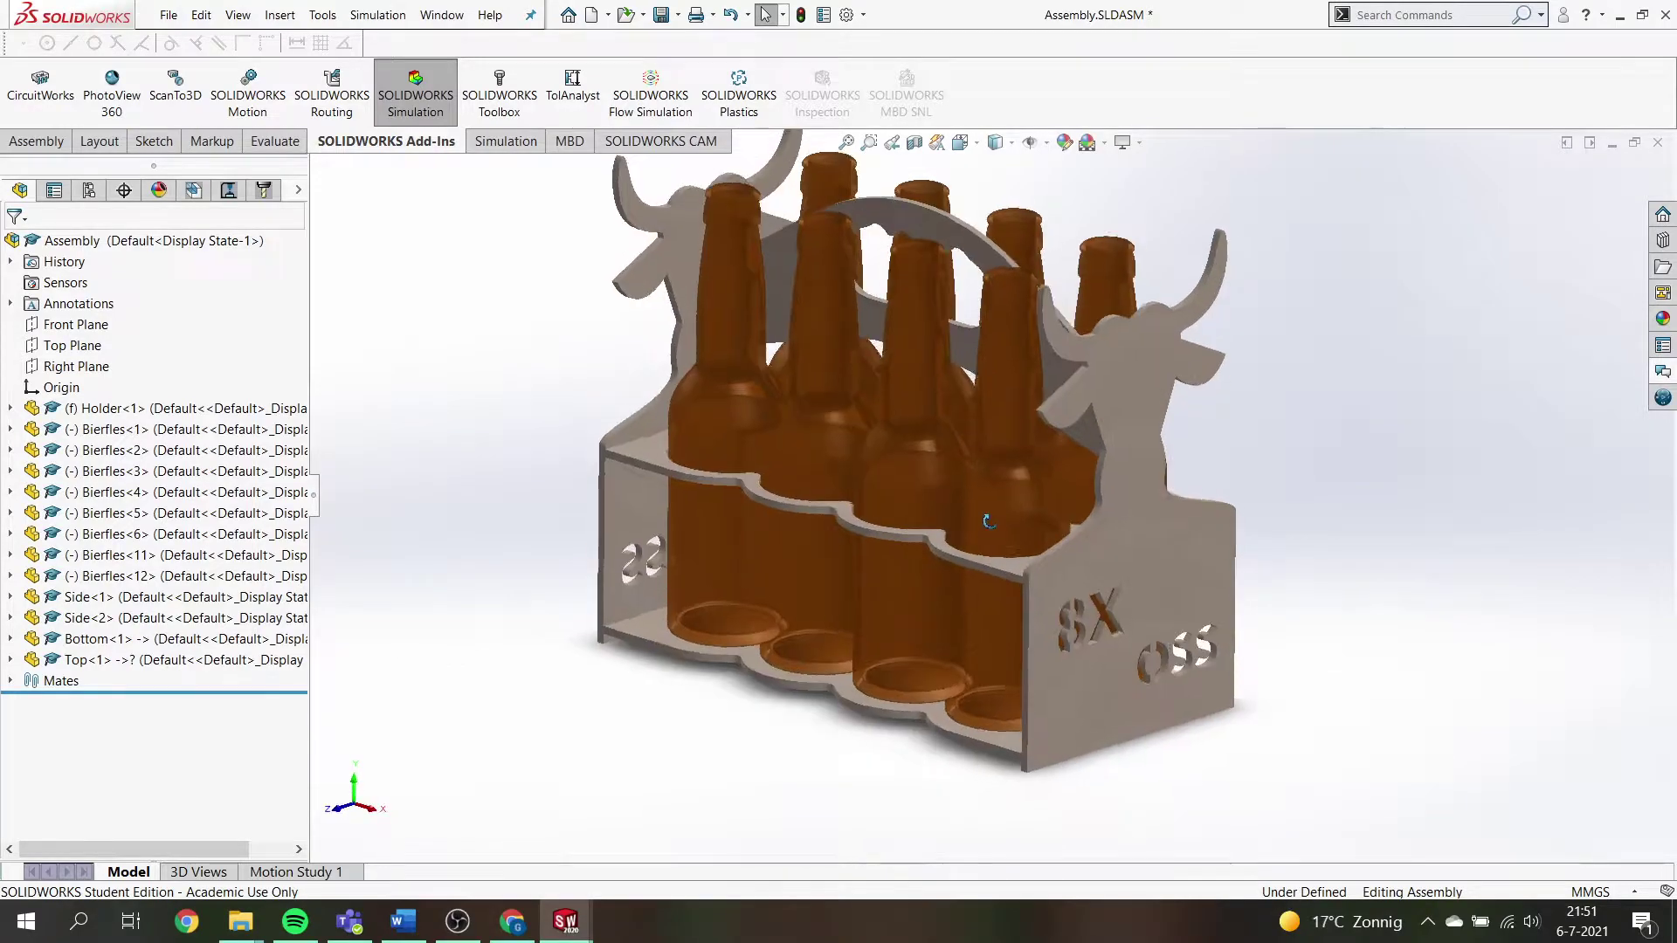
scroll(988, 521, "up", 1)
middle_click_drag(1026, 441, 868, 536)
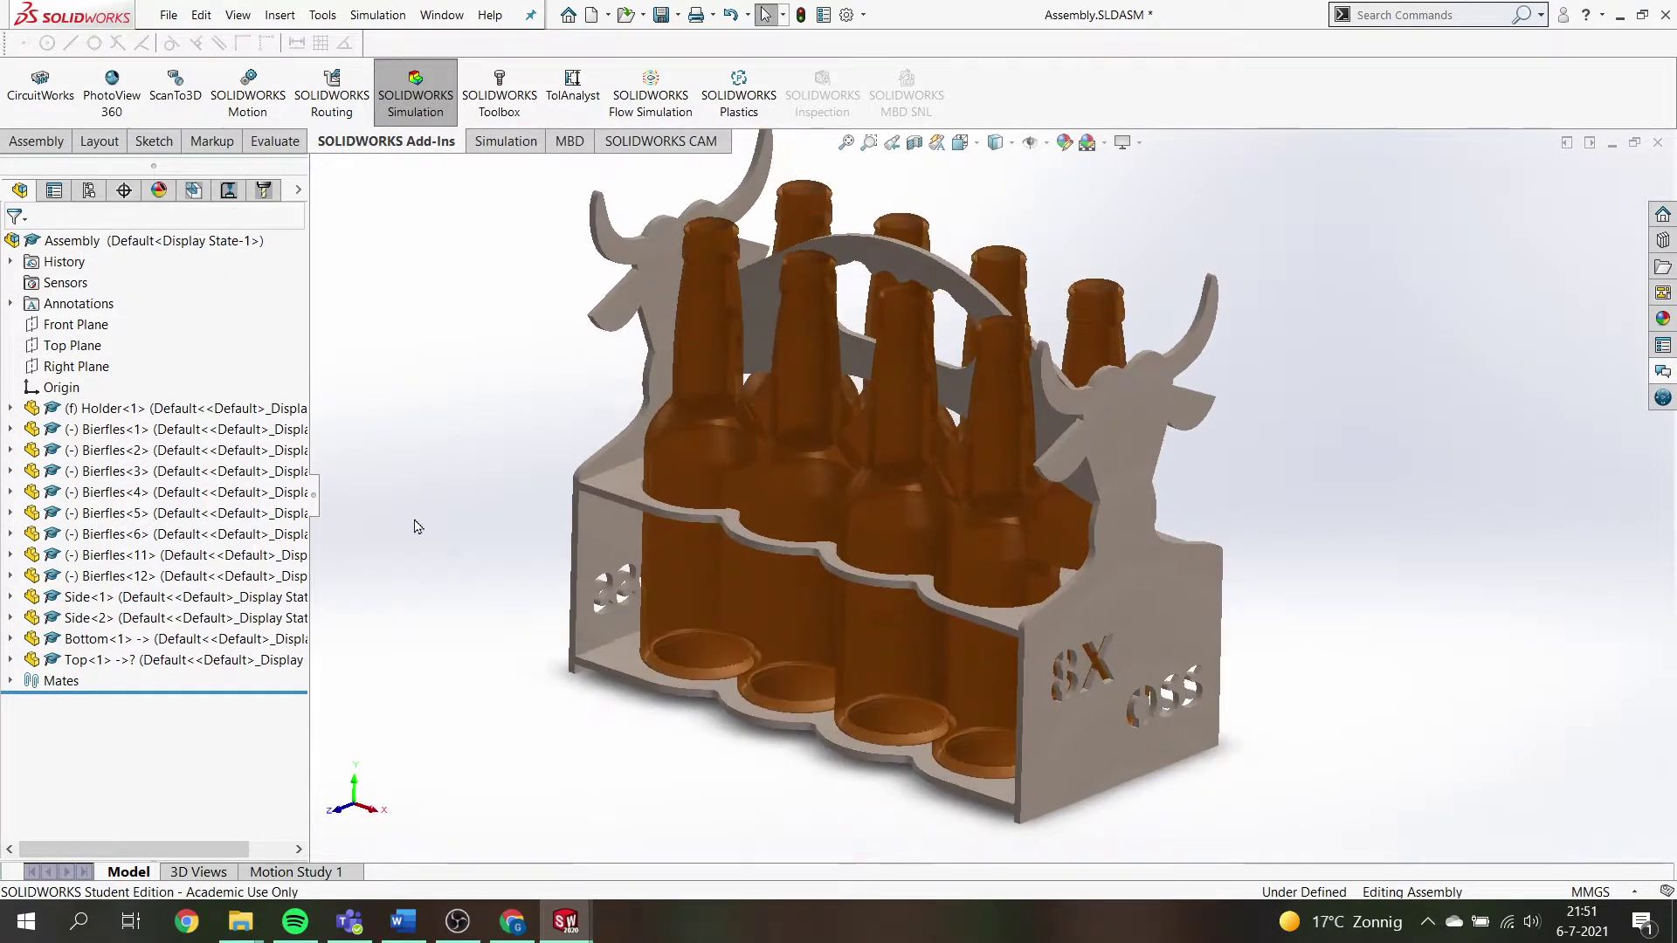
Hide the Holder handle and every Bierfles beer bottle component.
left_click(298, 189)
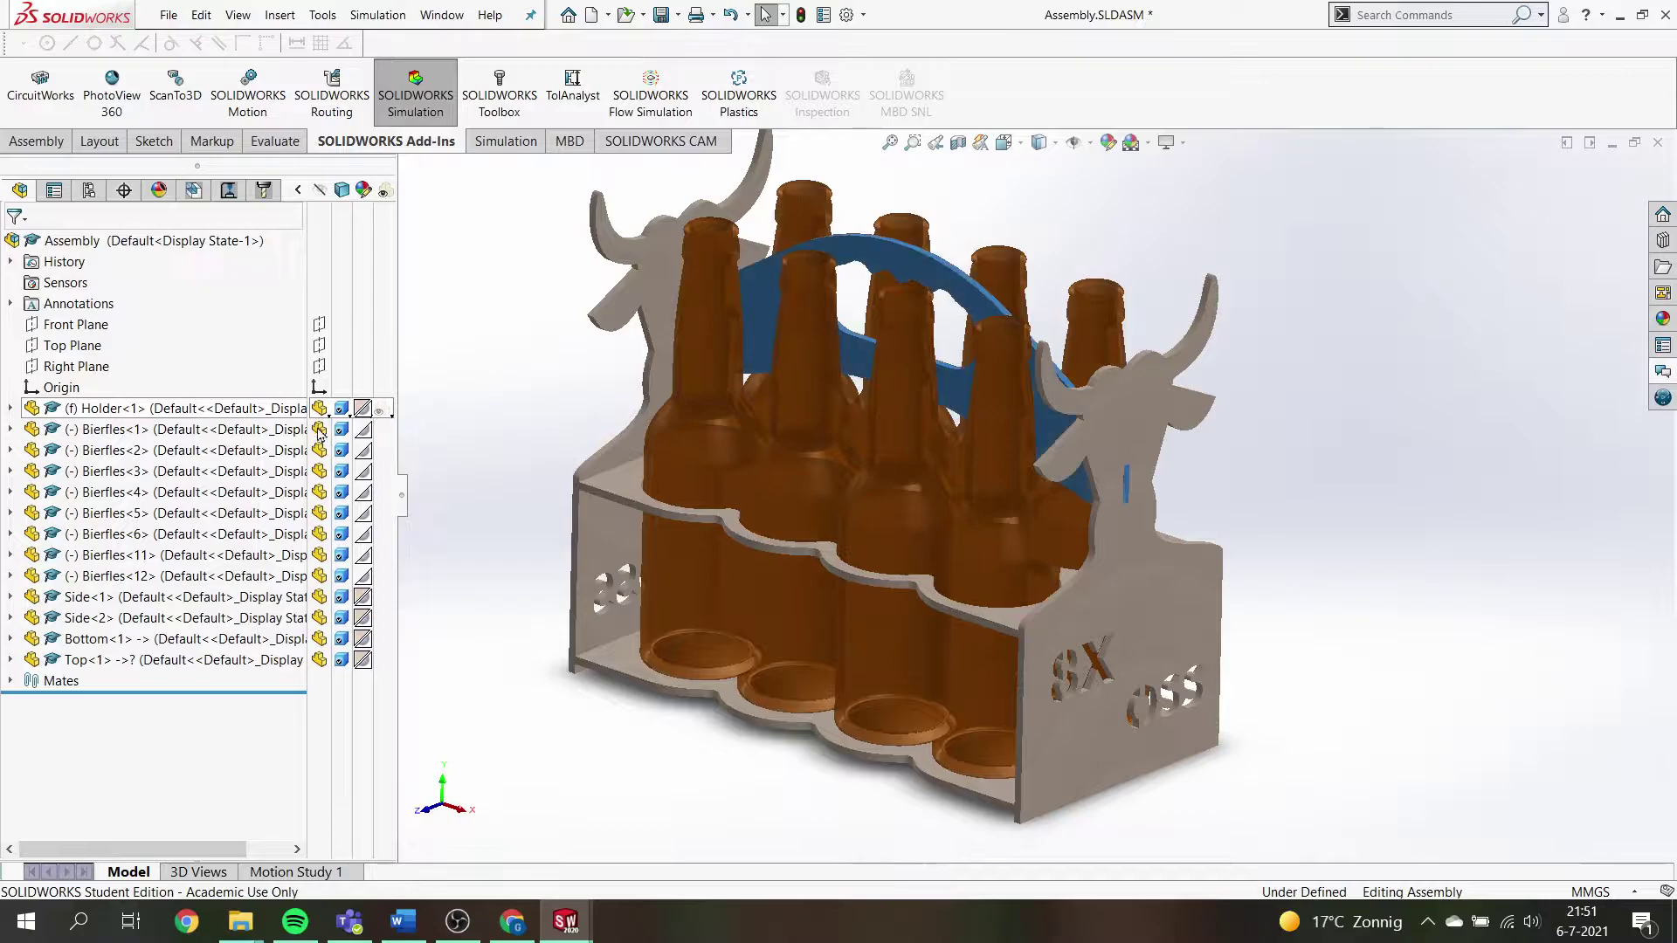
left_click(320, 408)
left_click(319, 429)
left_click(320, 470)
left_click(319, 512)
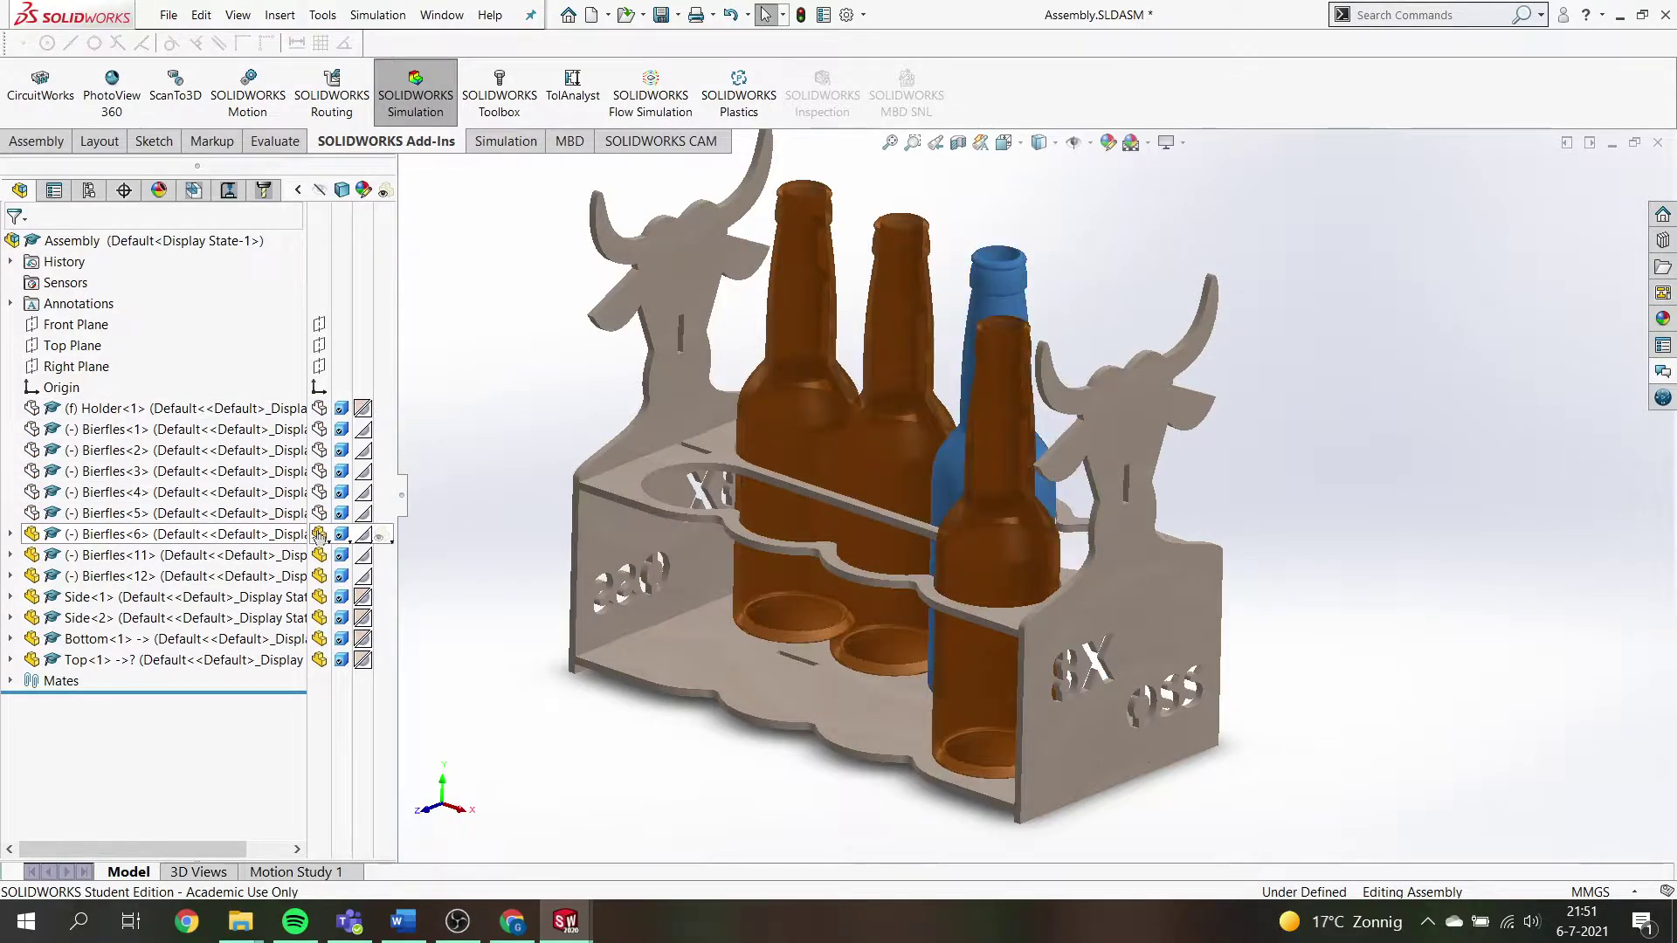
left_click(319, 554)
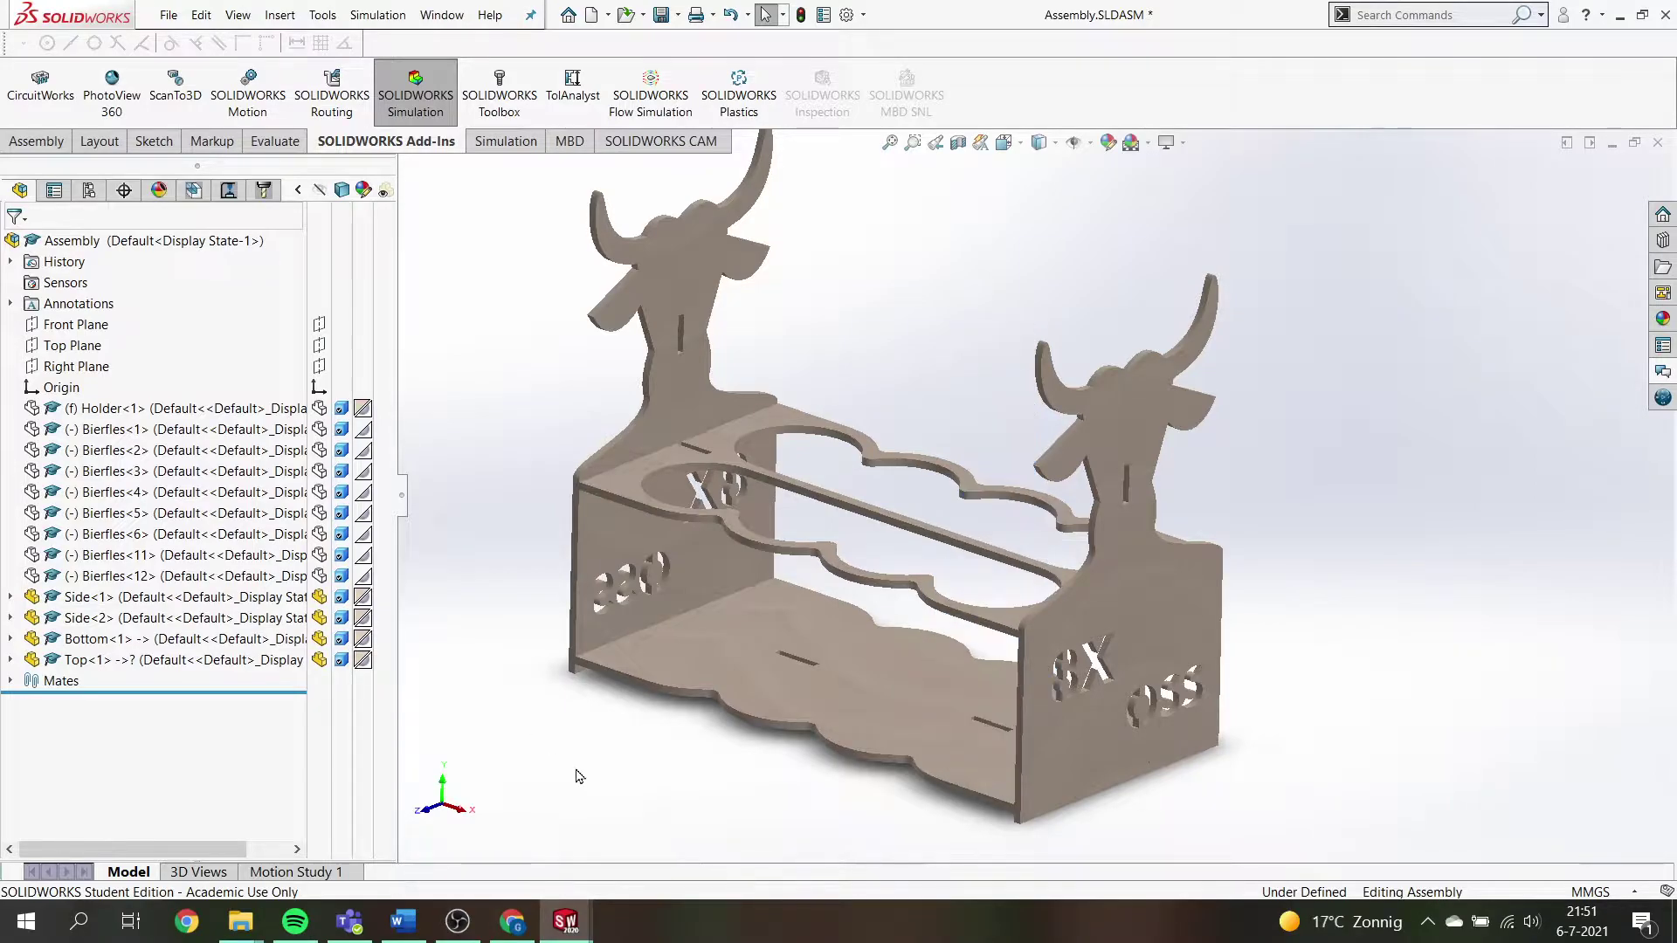
Show the Holder handle again and inspect the empty carrier from several angles.
mouse_move(755, 682)
middle_mouse_down()
mouse_move(837, 555)
mouse_move(786, 559)
mouse_move(761, 528)
middle_mouse_up()
left_click(320, 408)
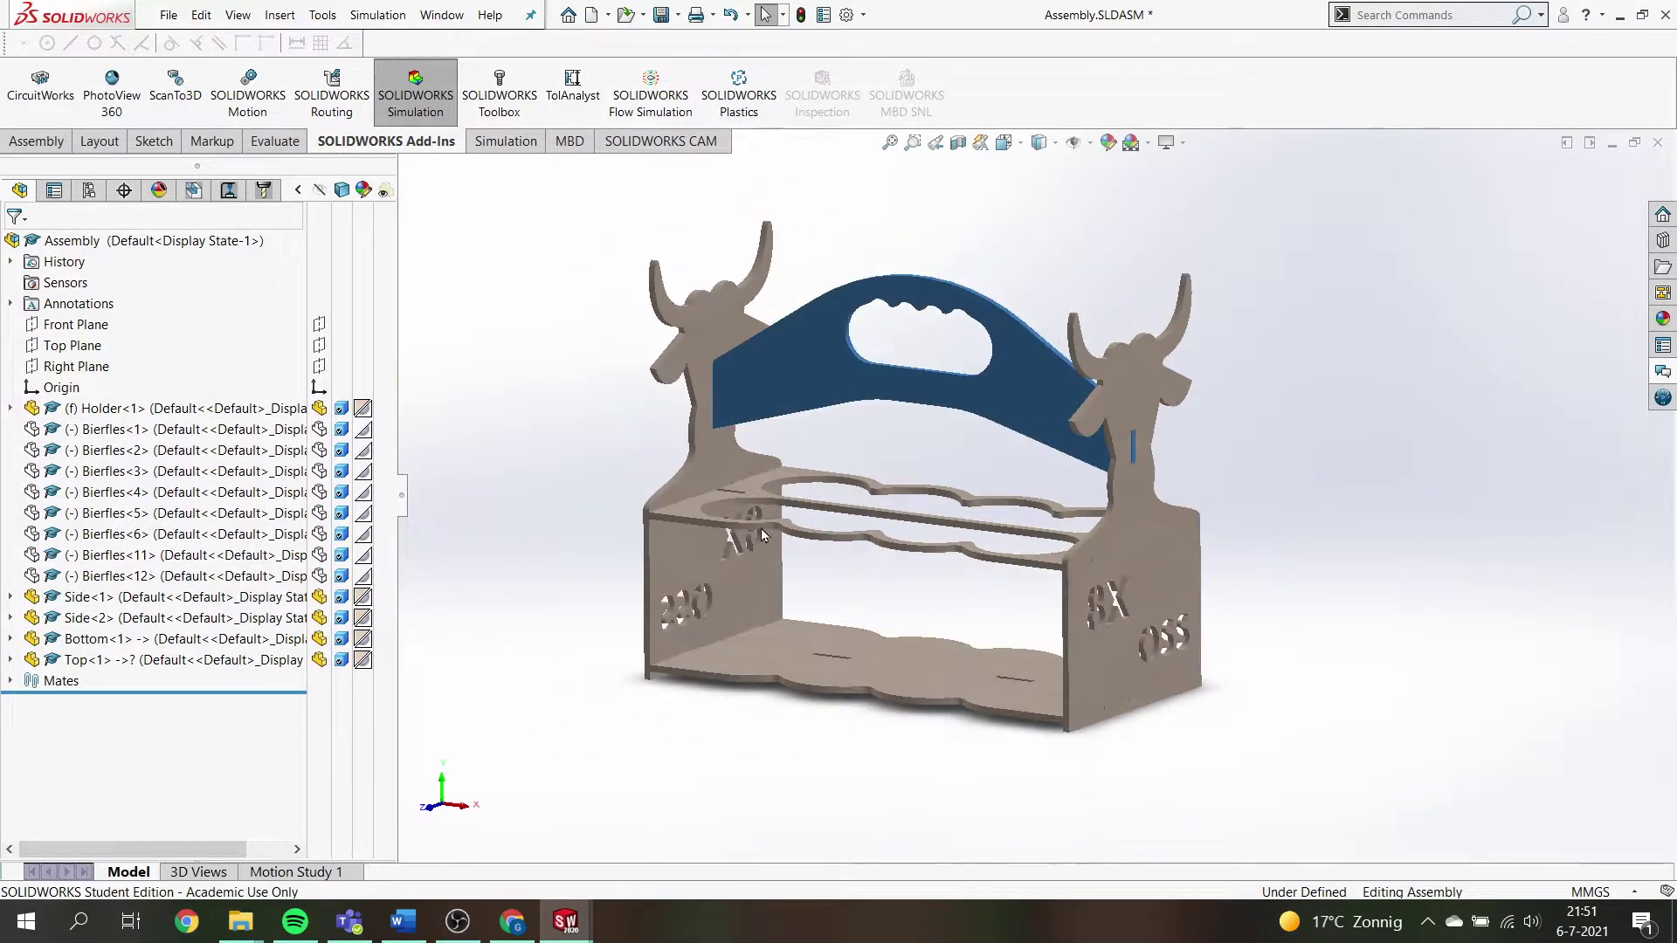
left_click(841, 448)
middle_click_drag(841, 447, 1064, 551)
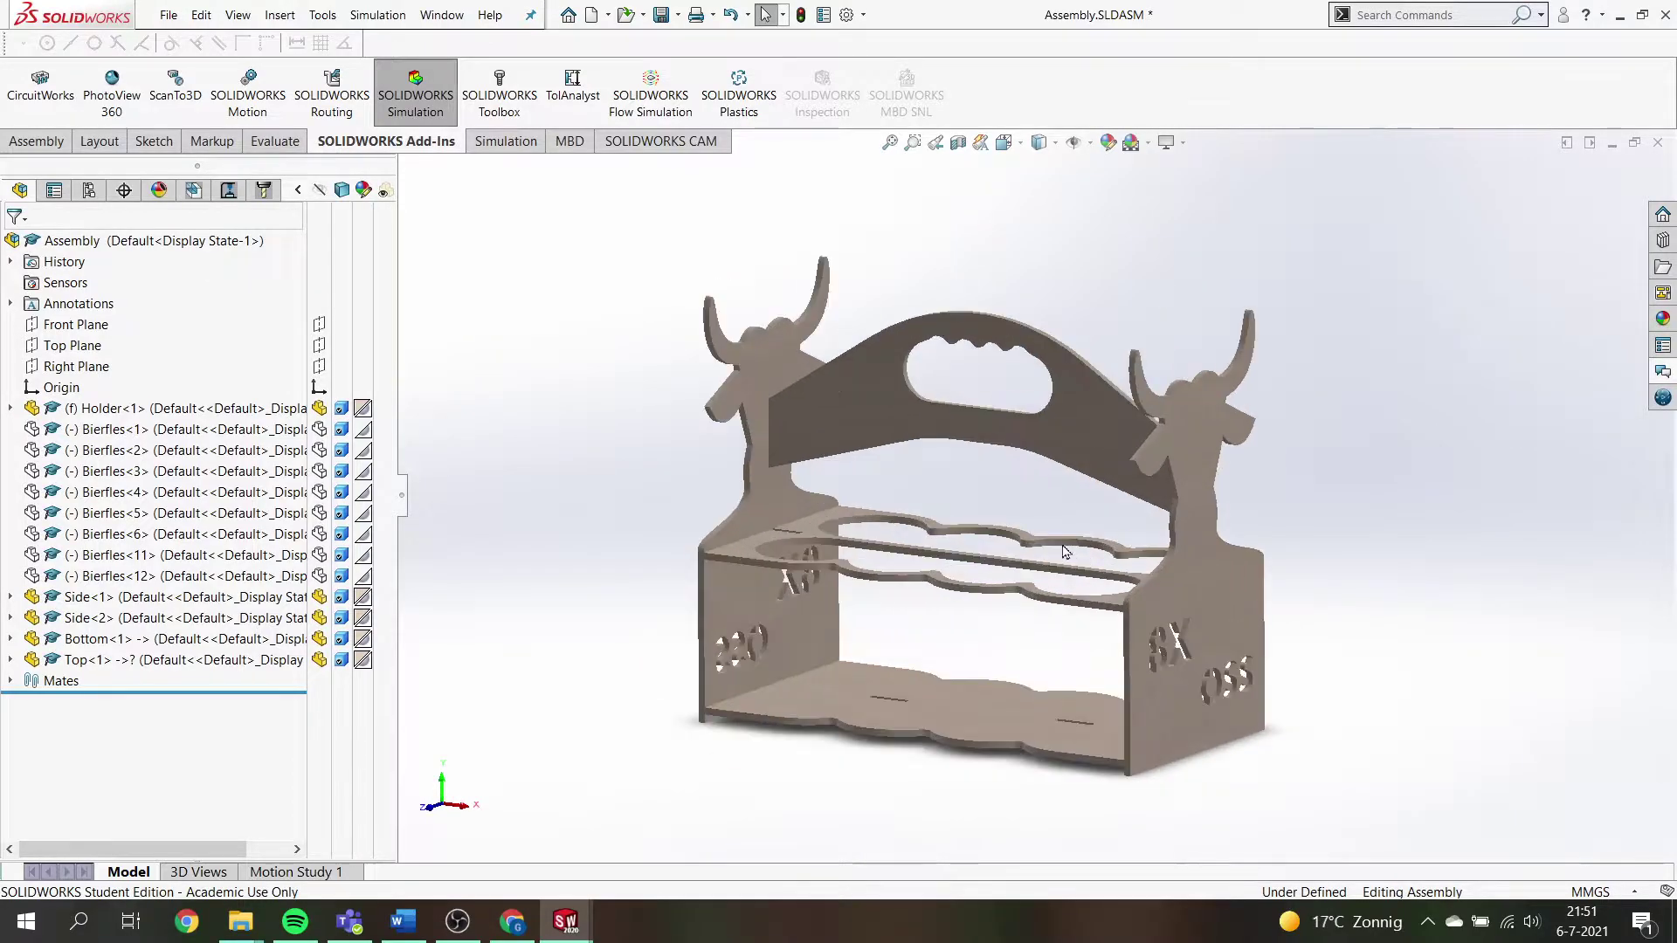
middle_click_drag(977, 489, 992, 649)
middle_click_drag(722, 373, 905, 429)
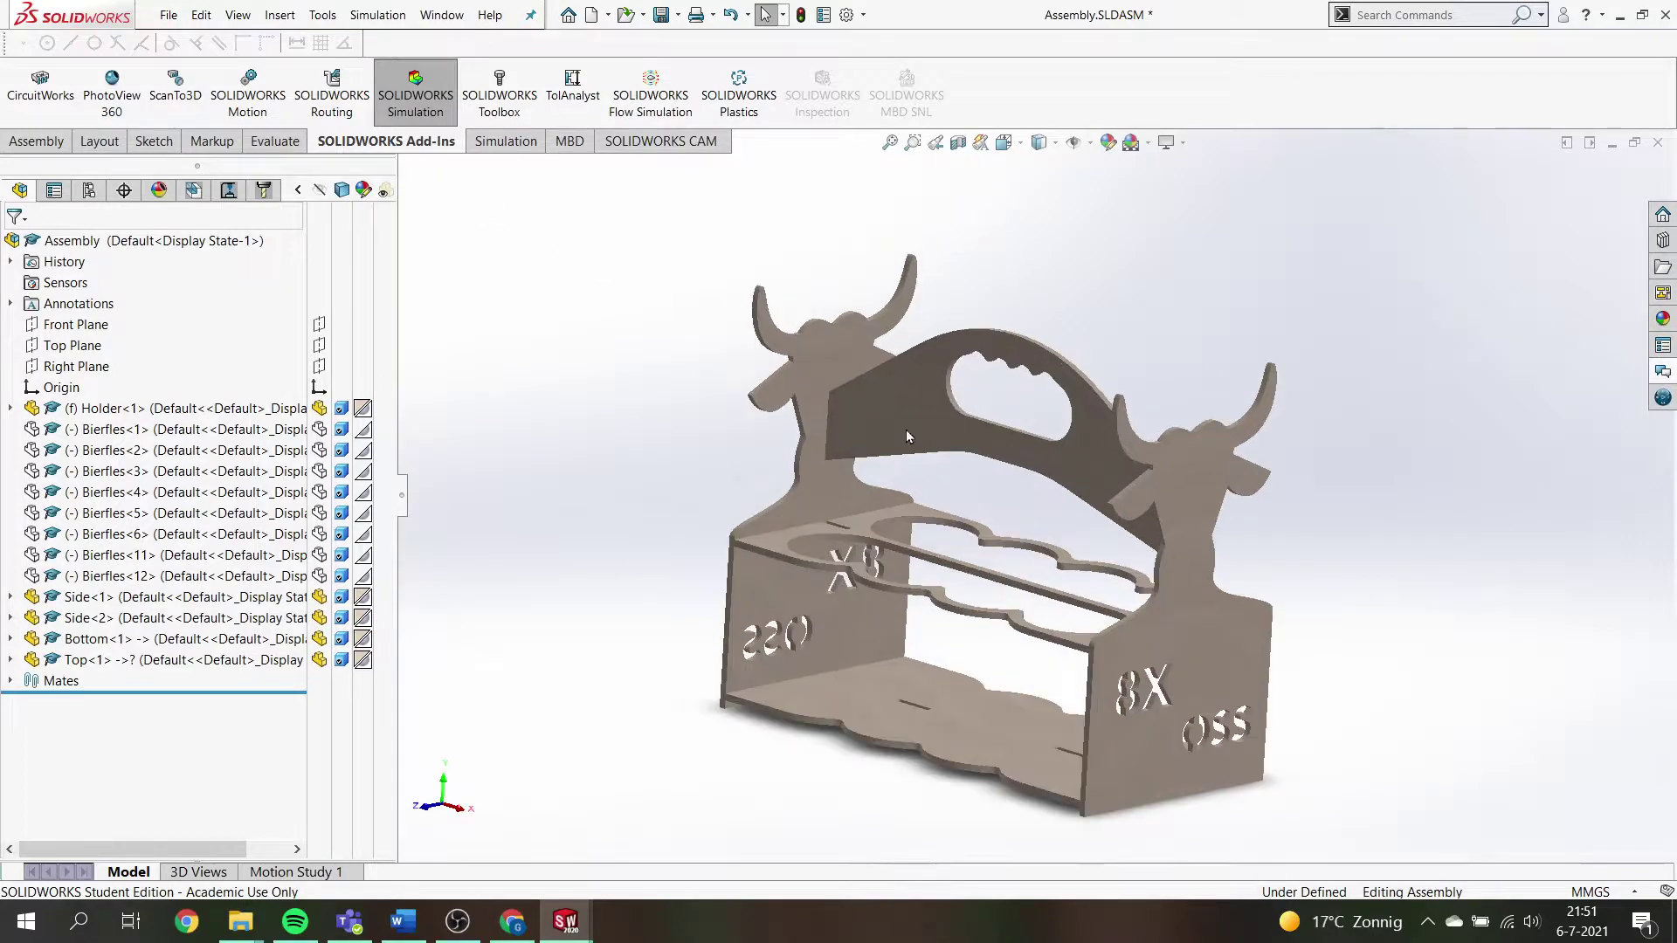
Open Holder as its own part and view it flat from the Back.
right_click(858, 437)
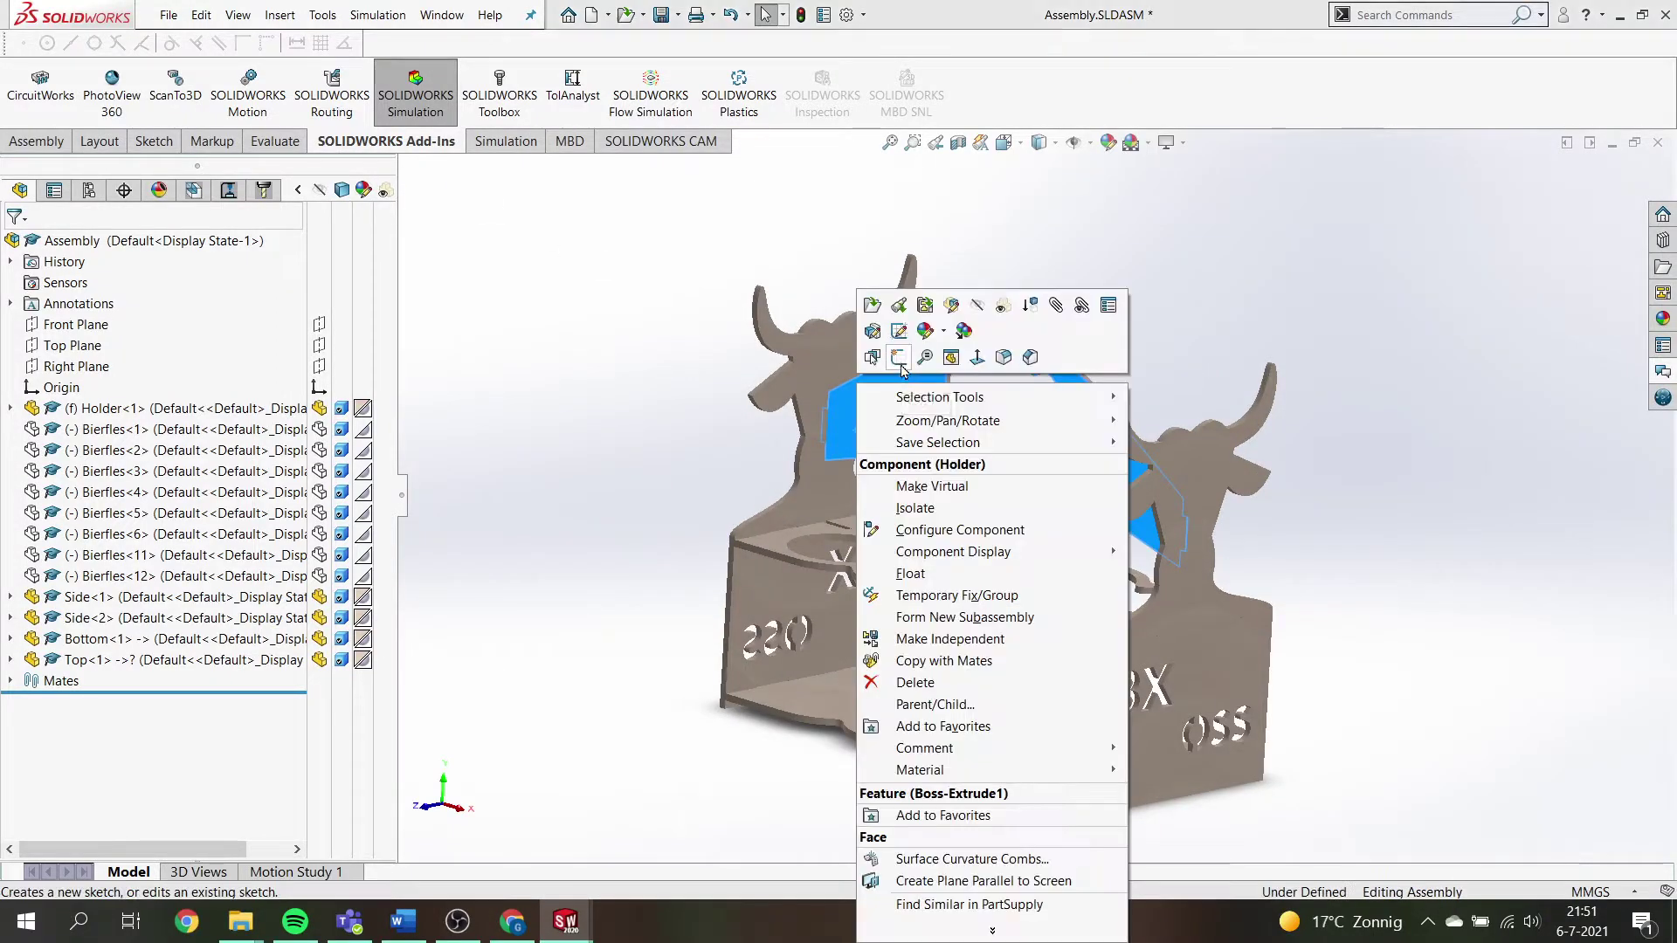
left_click(867, 311)
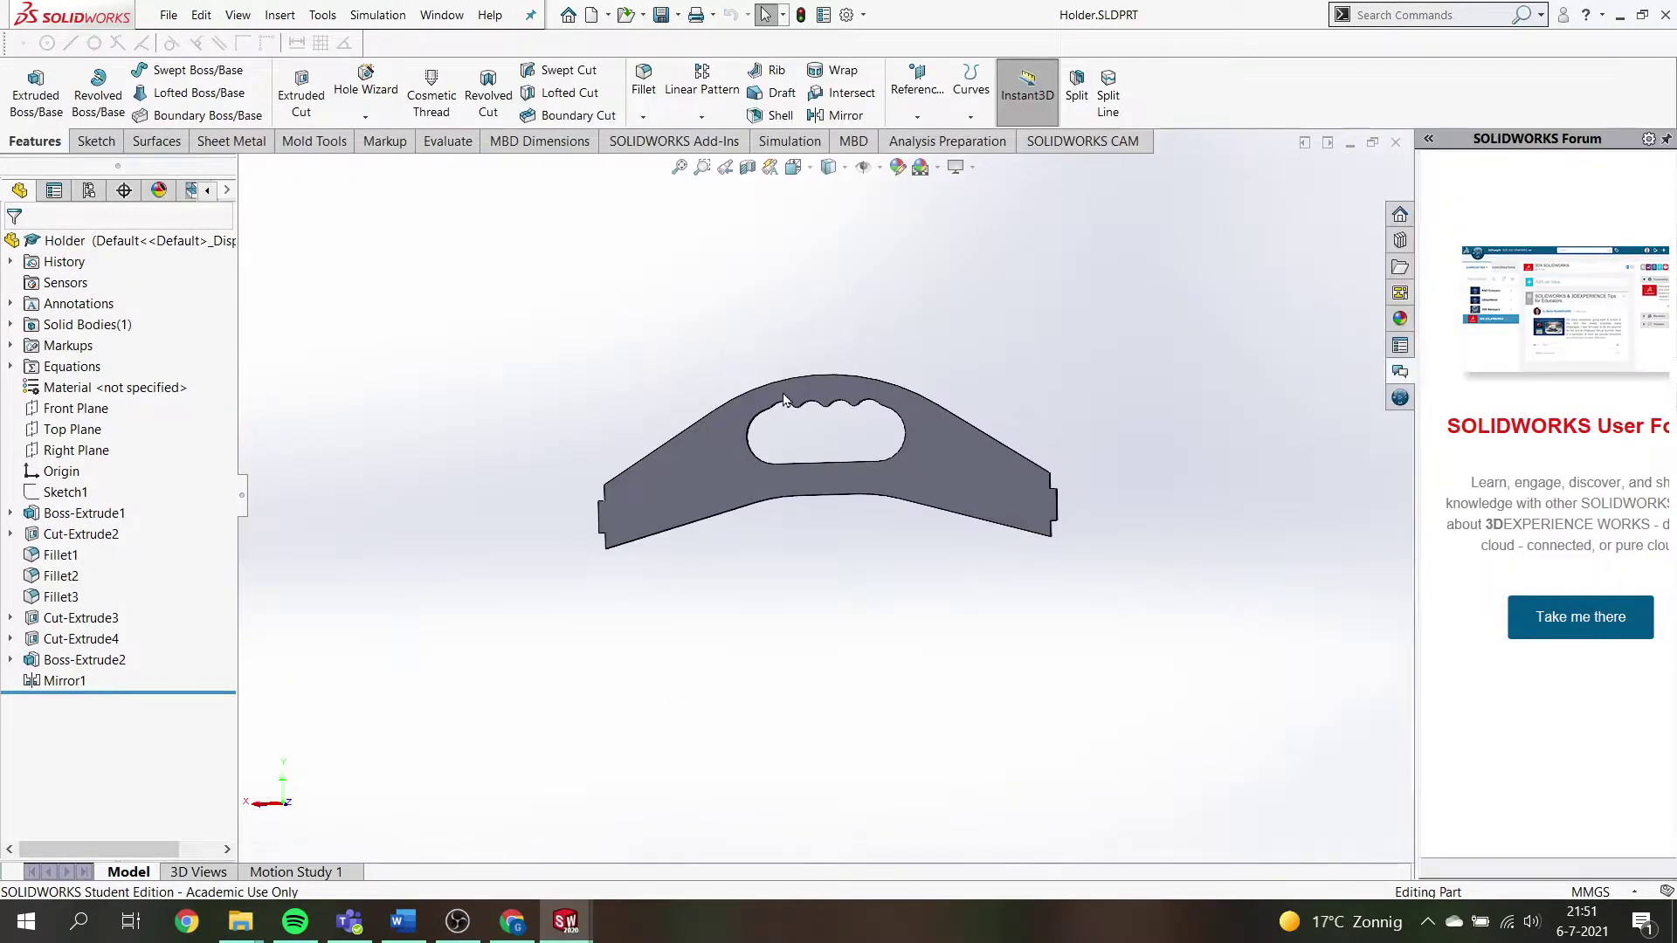
middle_click_drag(855, 319, 730, 482)
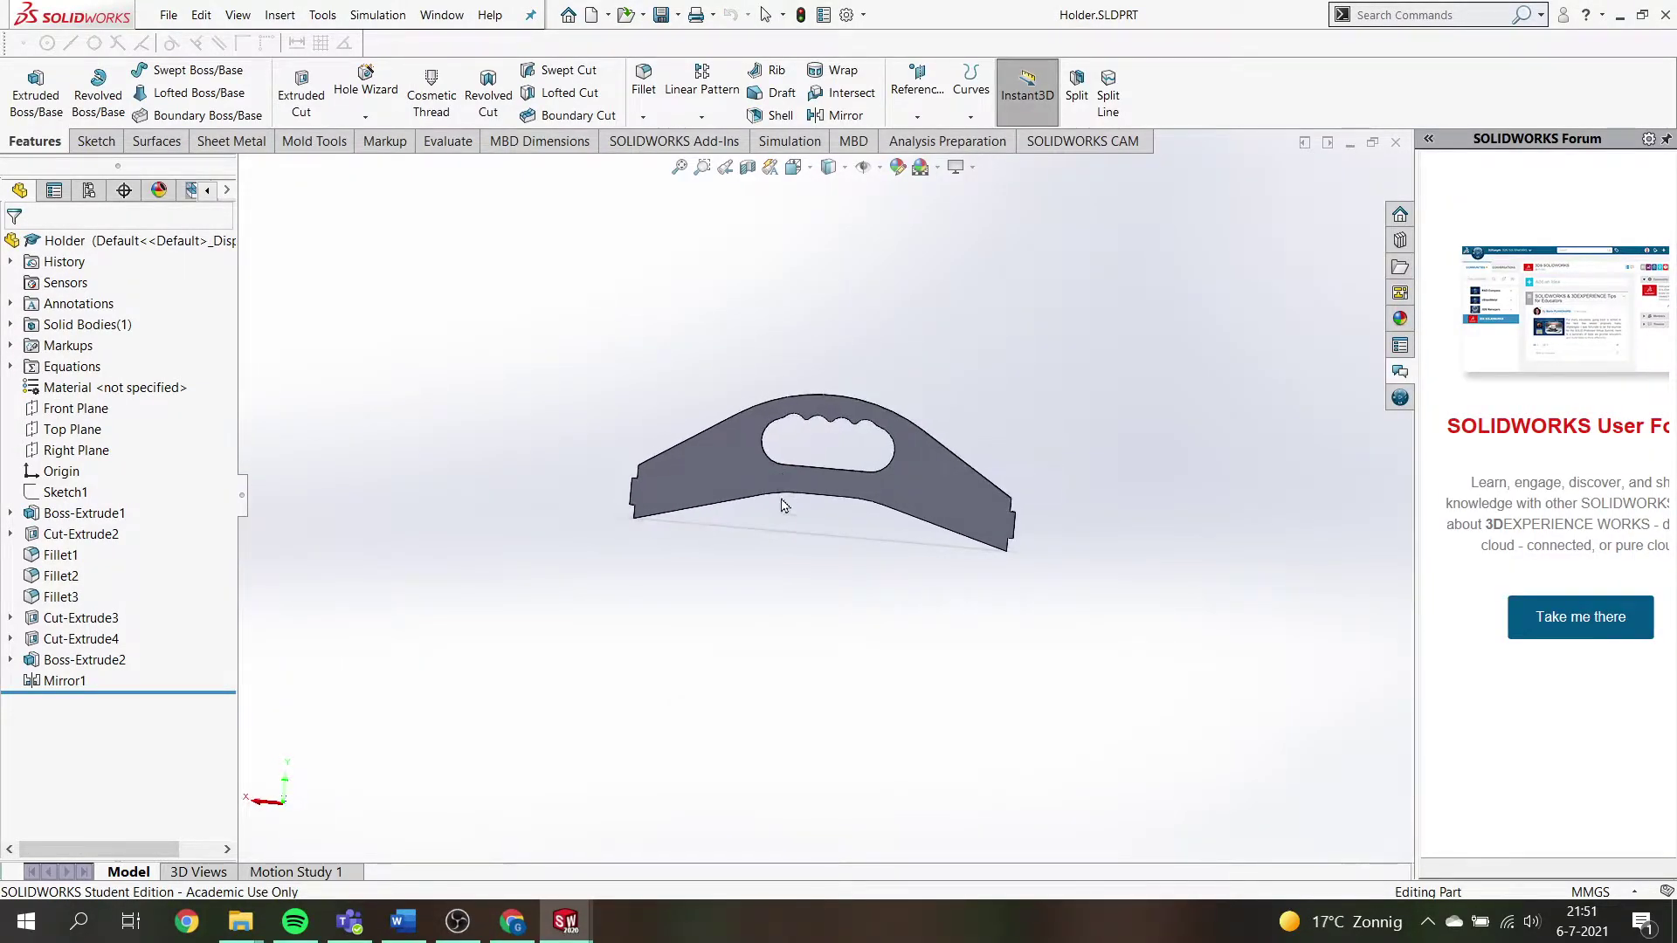
key("space")
left_click(674, 657)
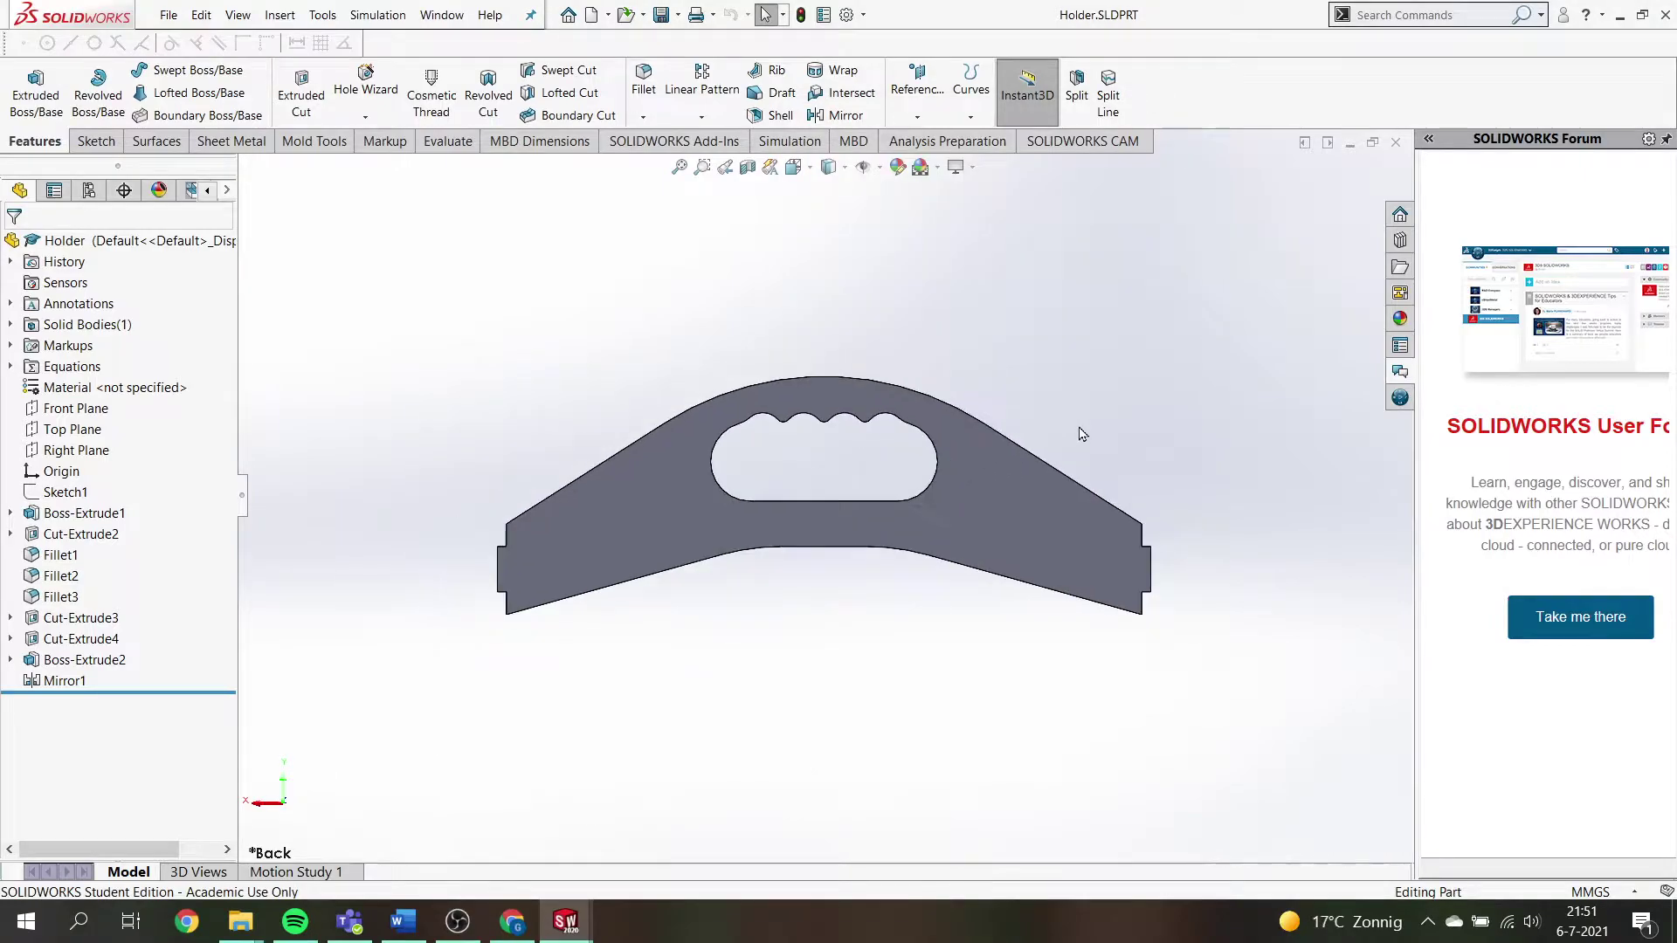
Collapse the task pane and restore the flat Back view after a slight rotation.
left_click(1408, 188)
scroll(946, 487, "down", 5)
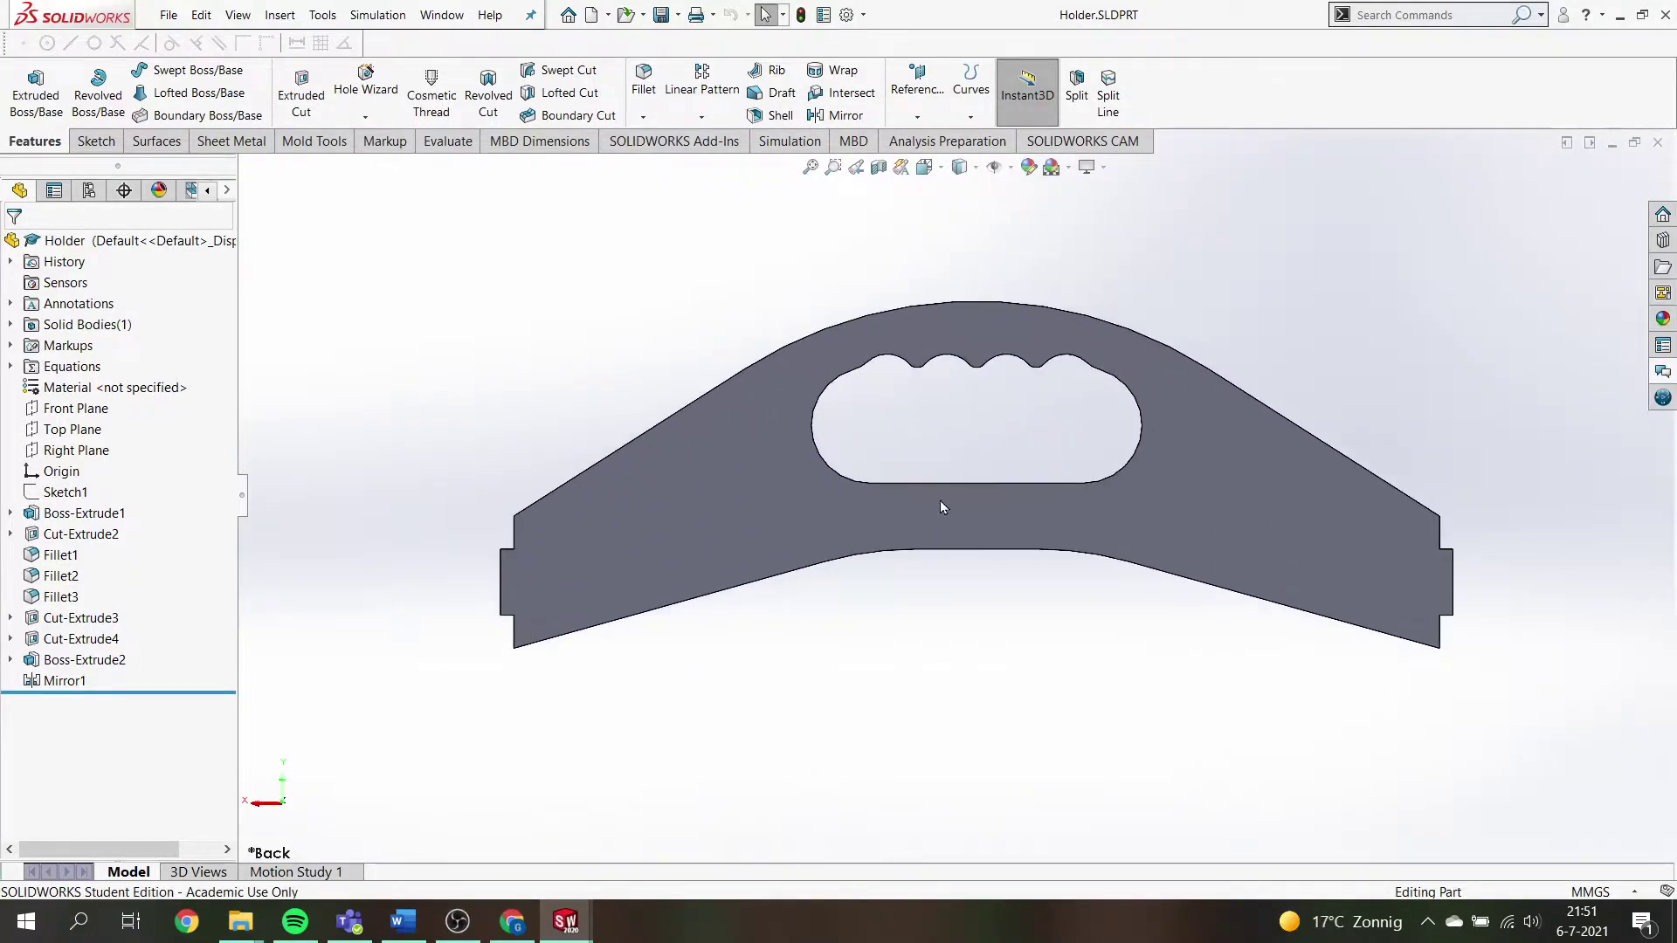
scroll(866, 515, "up", 2)
mouse_move(817, 529)
middle_mouse_down()
mouse_move(887, 466)
mouse_move(889, 485)
middle_mouse_up()
key("space")
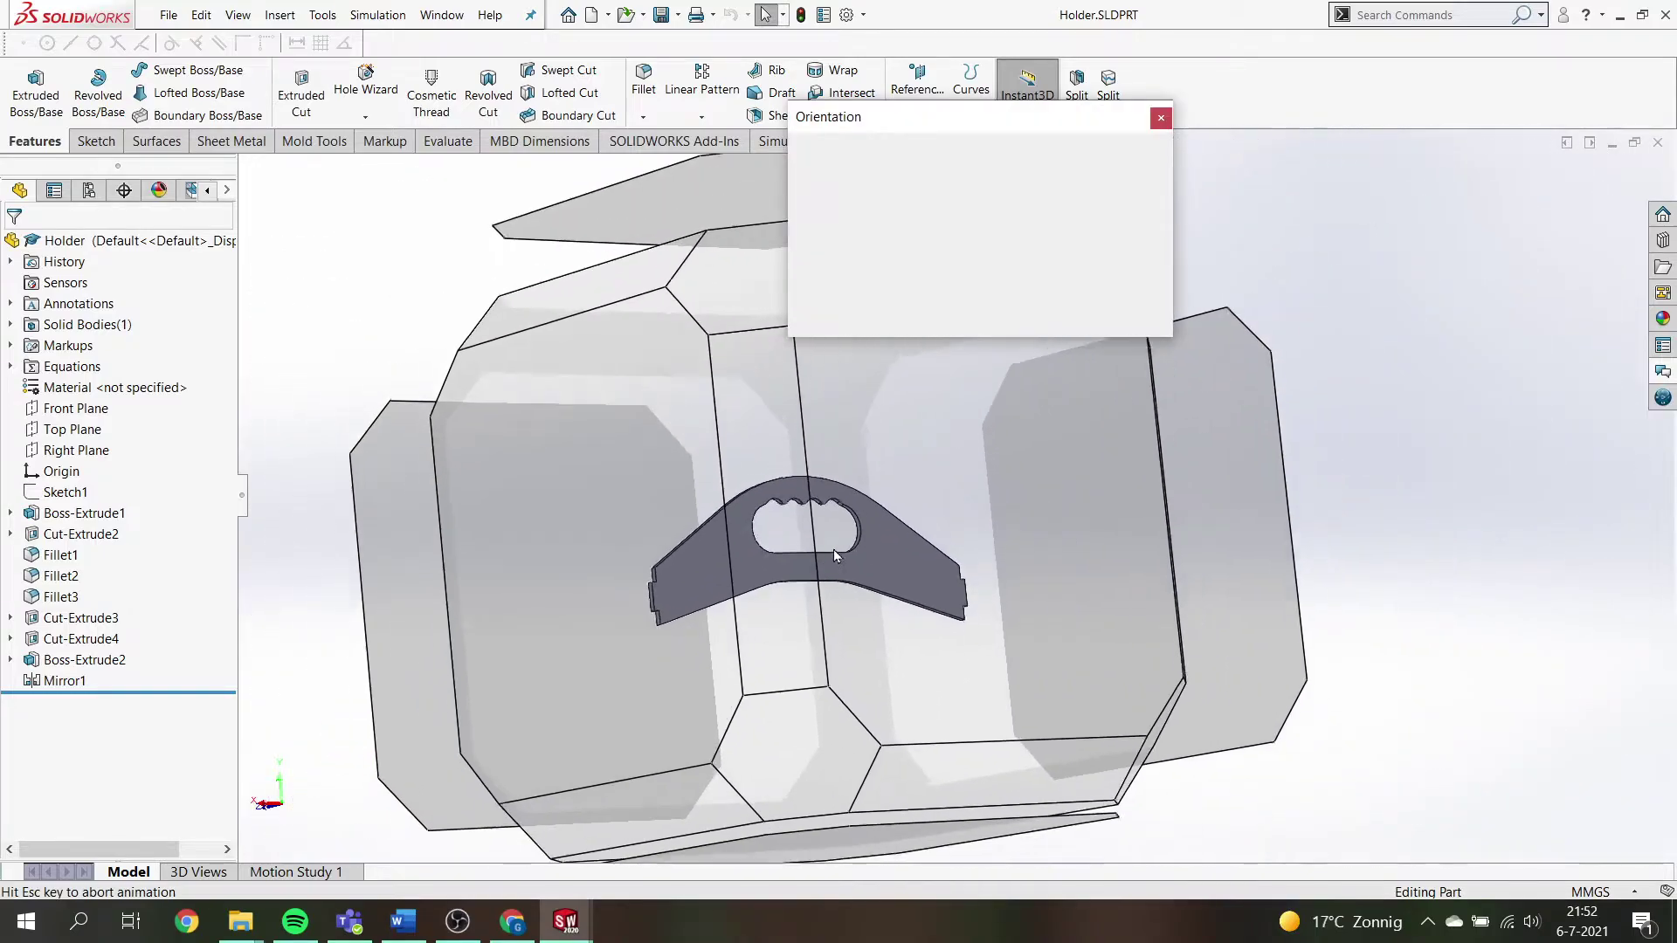
left_click(866, 578)
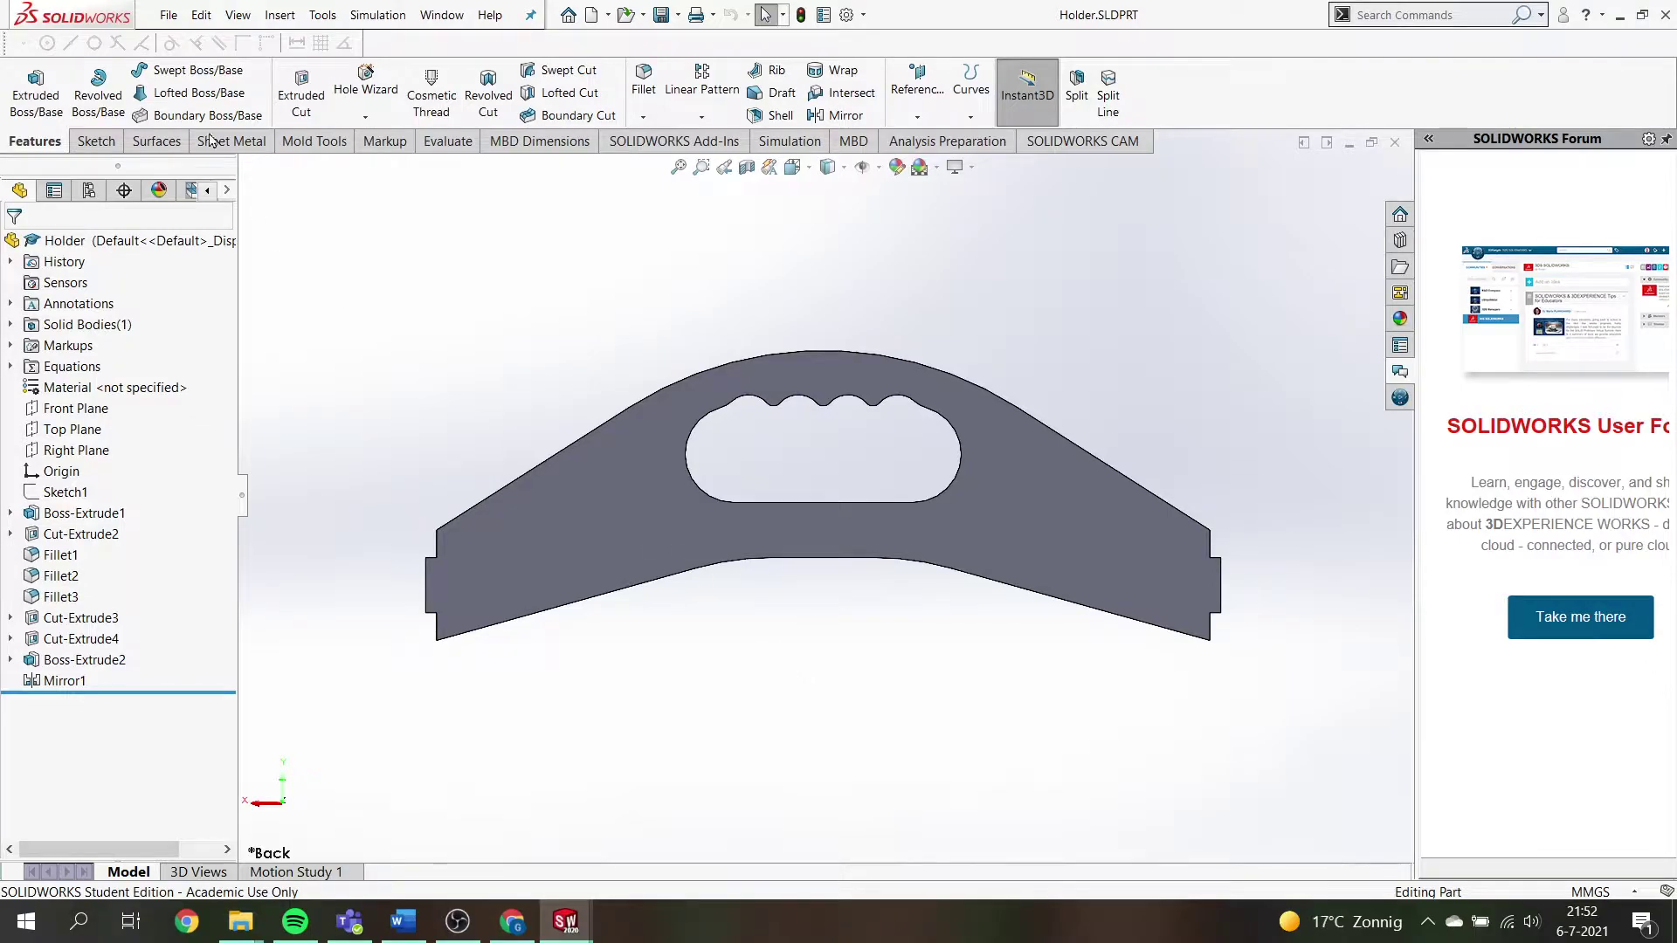
Save the part as Holder.DXF with the Dxf (*.dxf) file type.
left_click(169, 16)
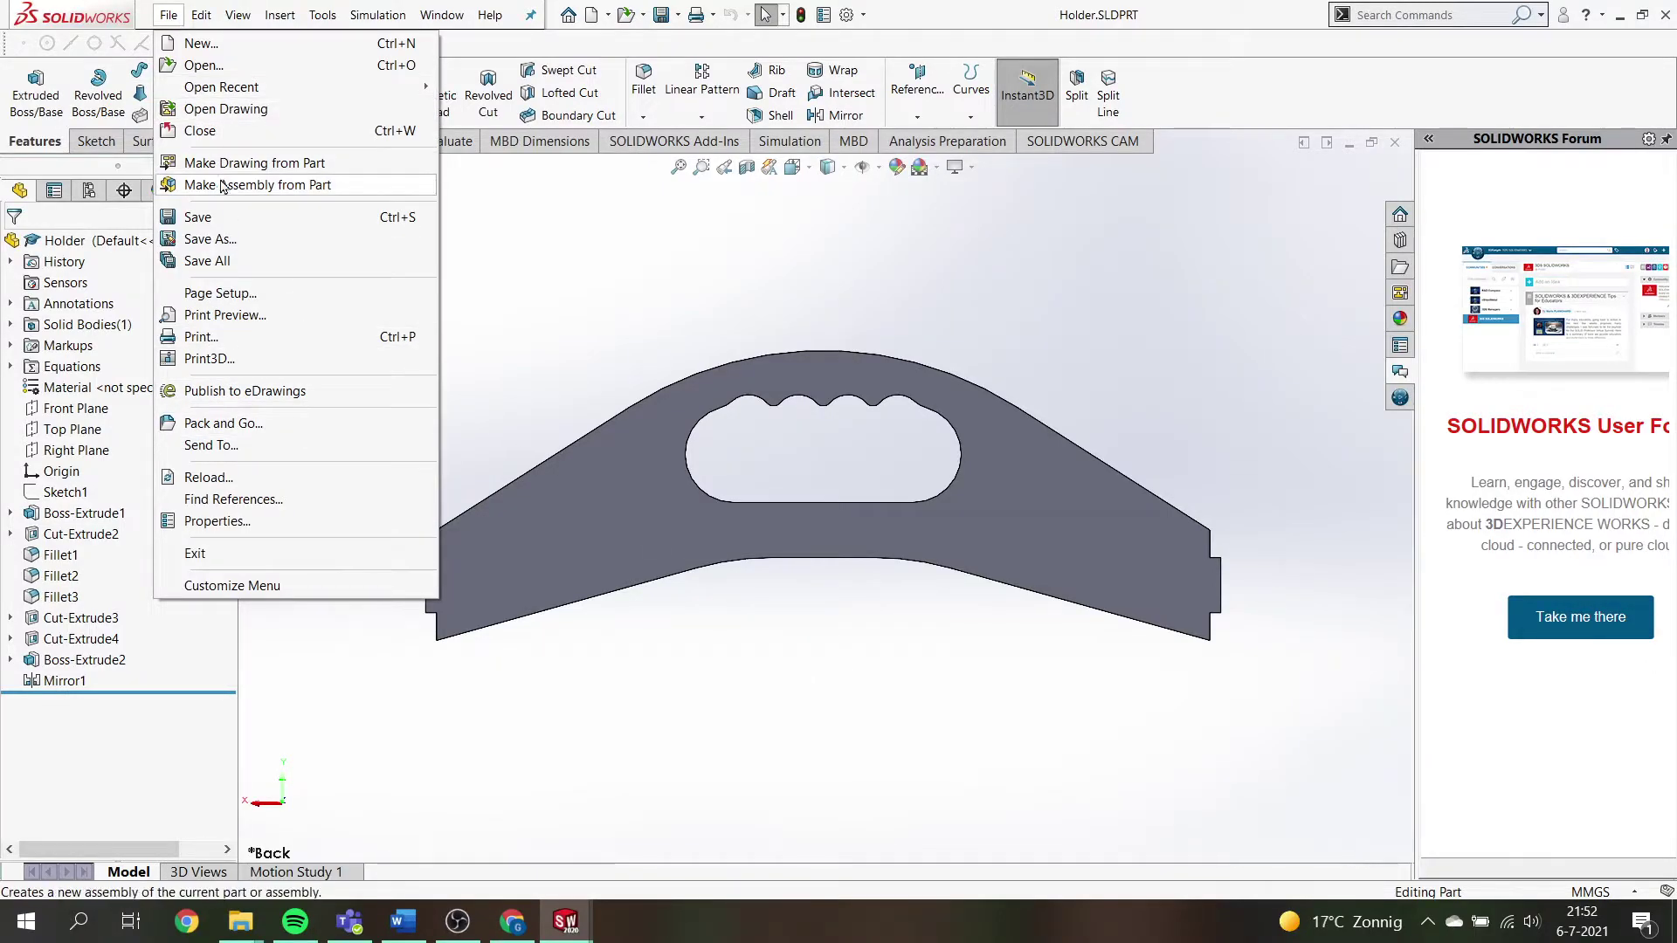
left_click(221, 242)
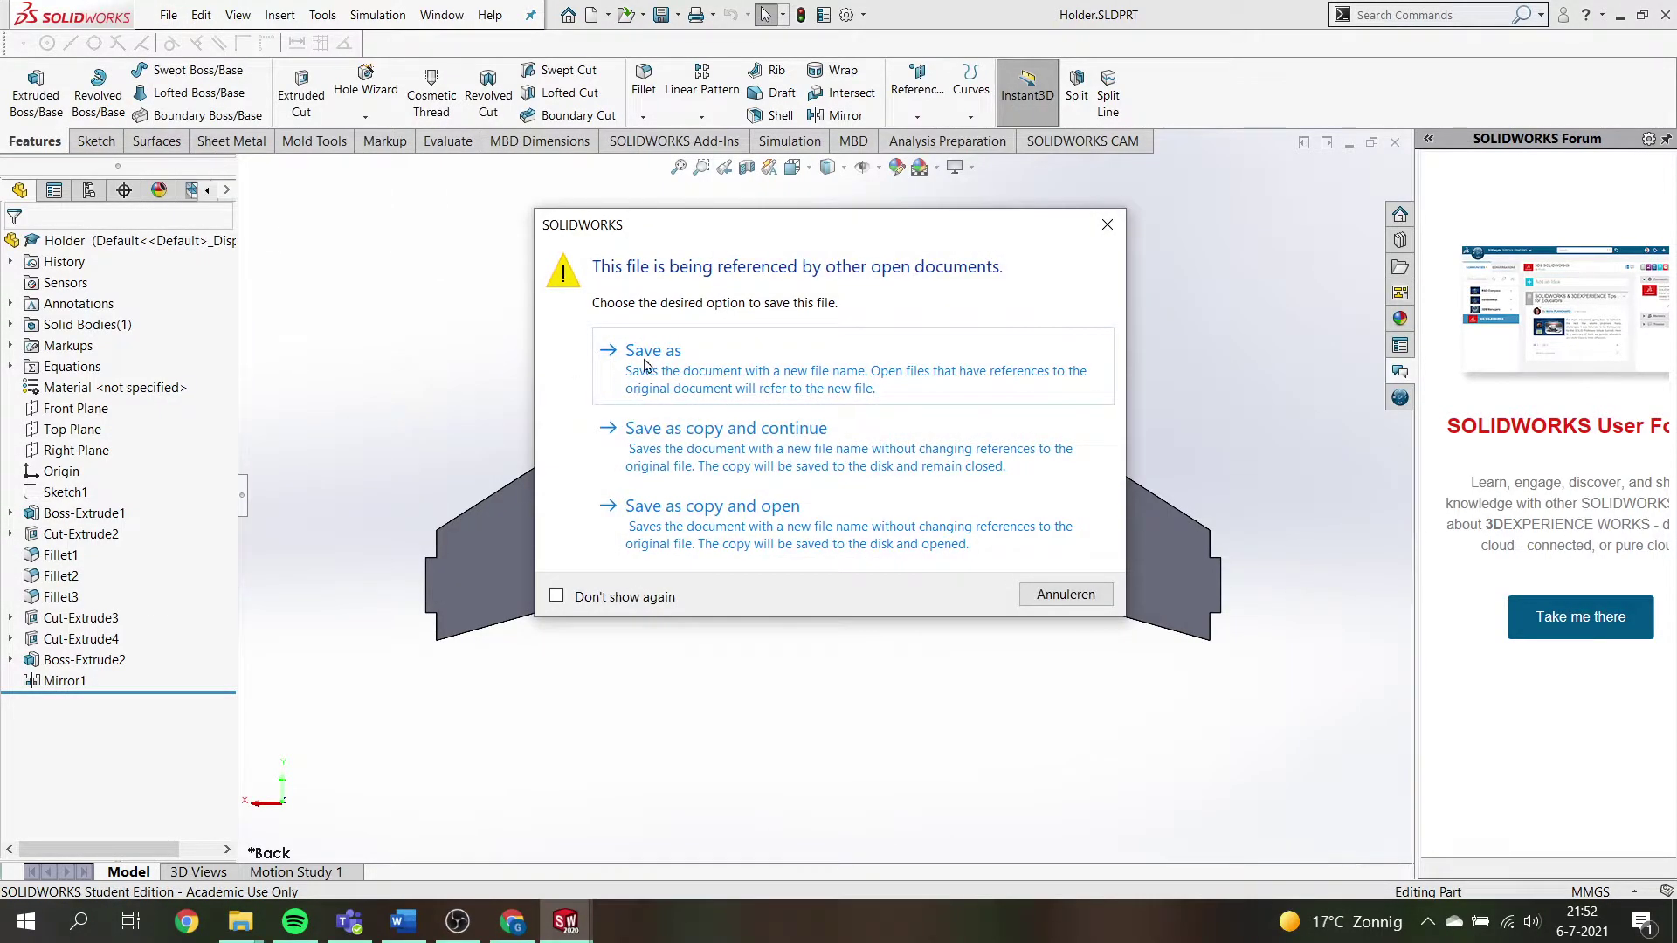
left_click(661, 368)
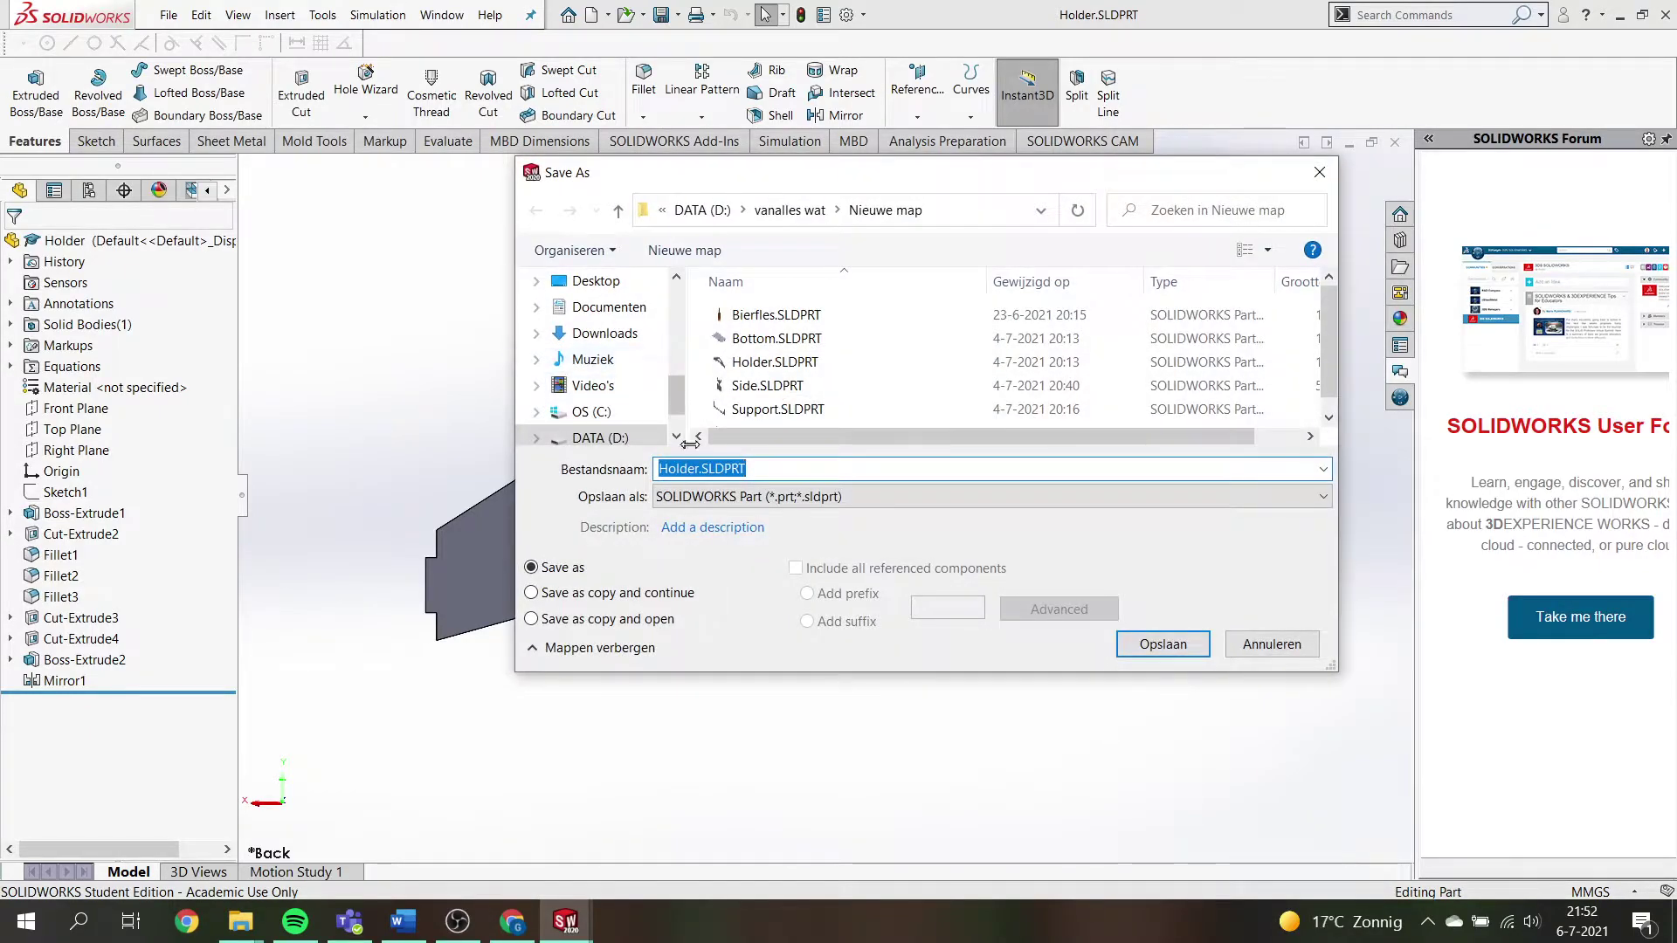
left_click(722, 497)
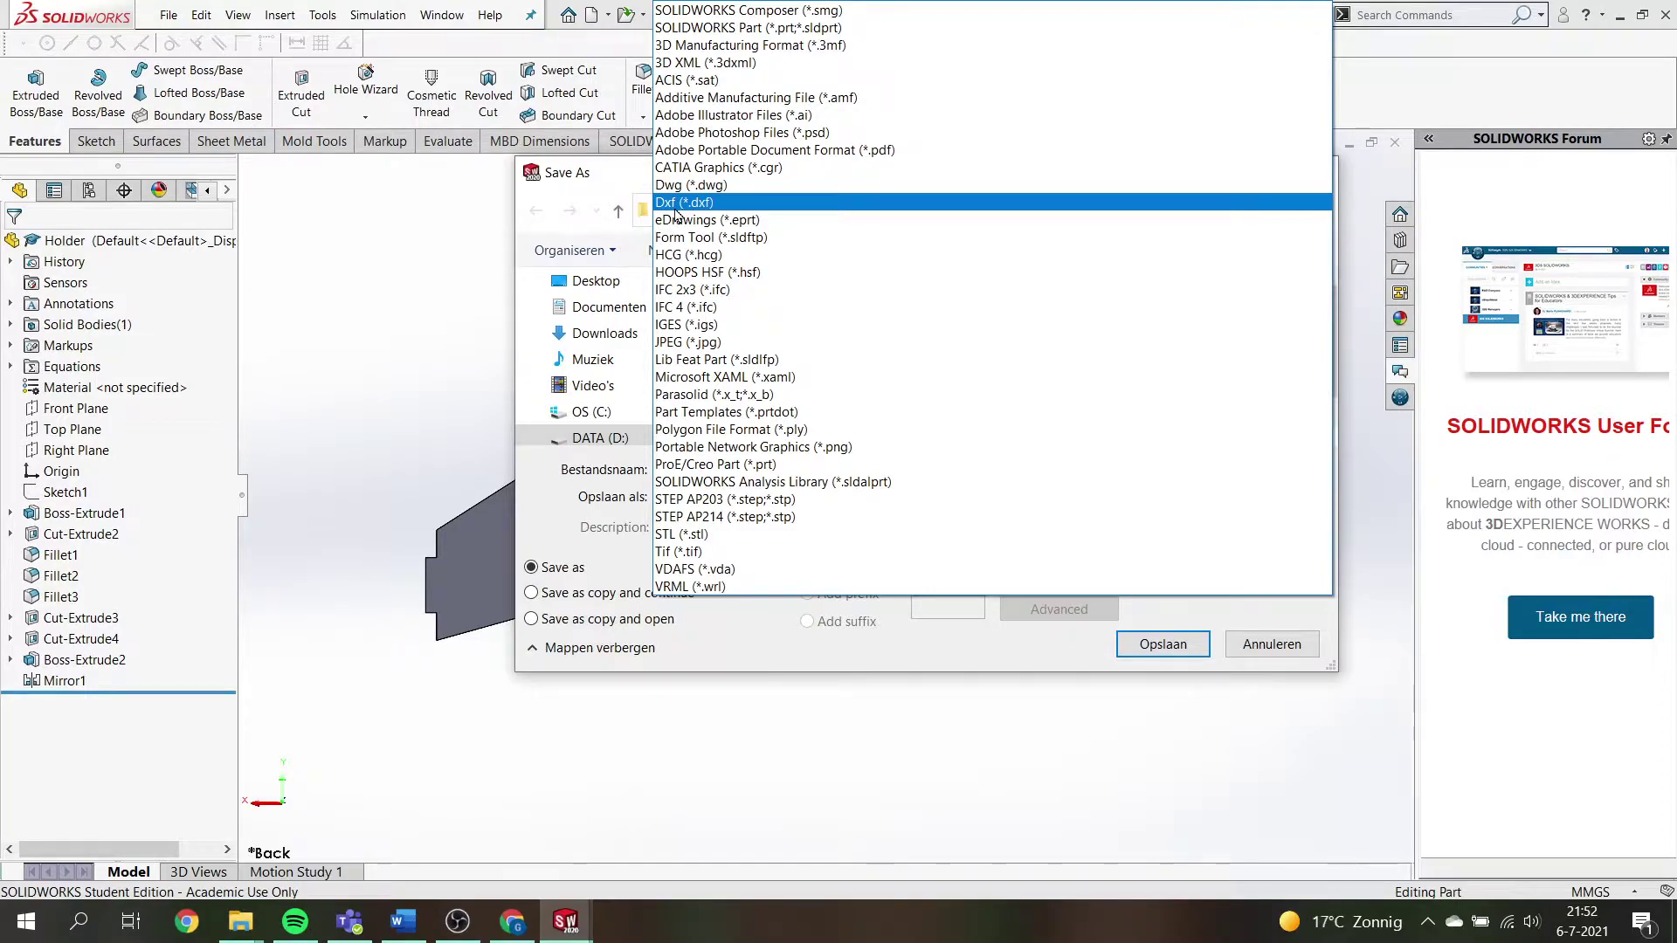
left_click(676, 208)
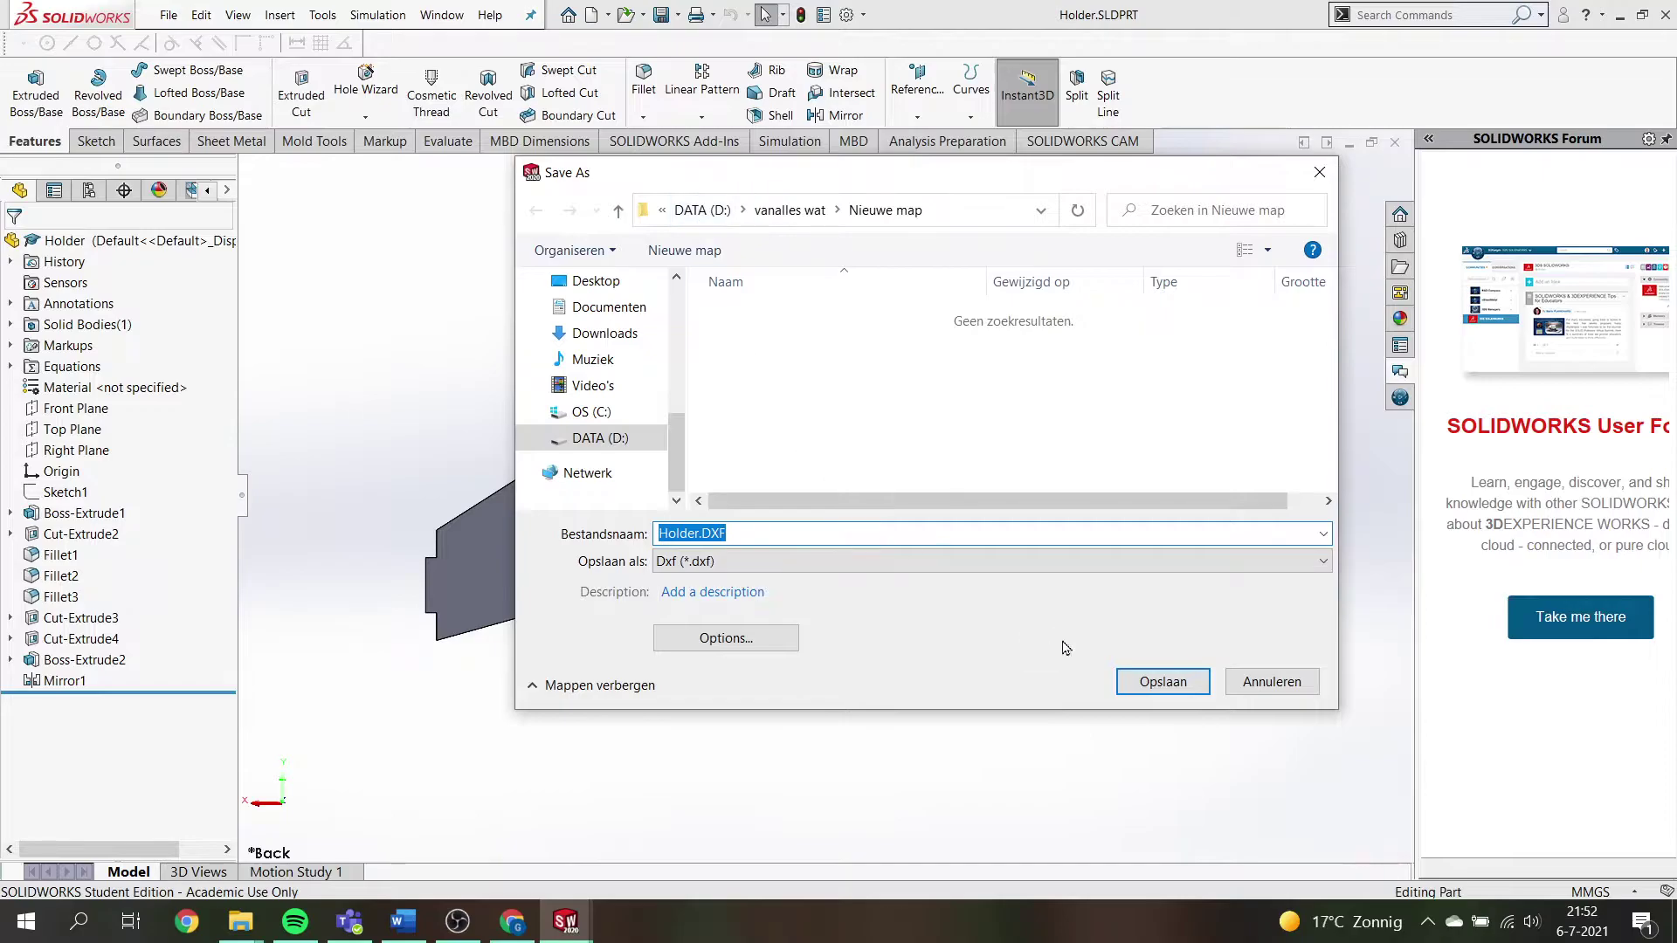
left_click(1160, 686)
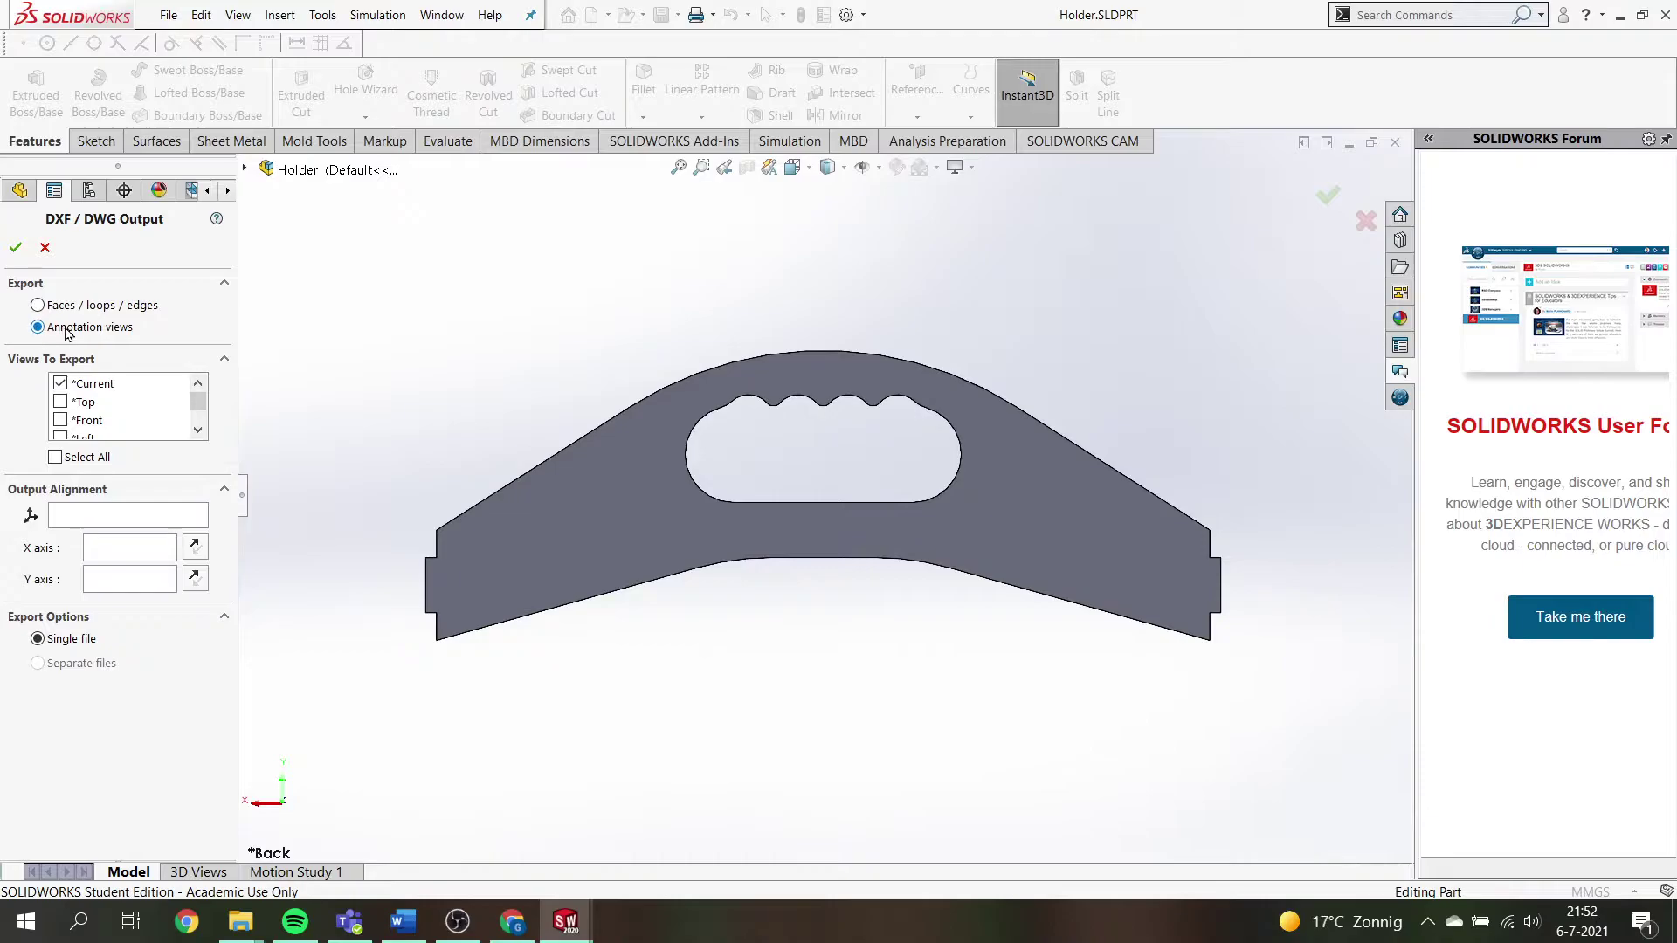
left_click(37, 307)
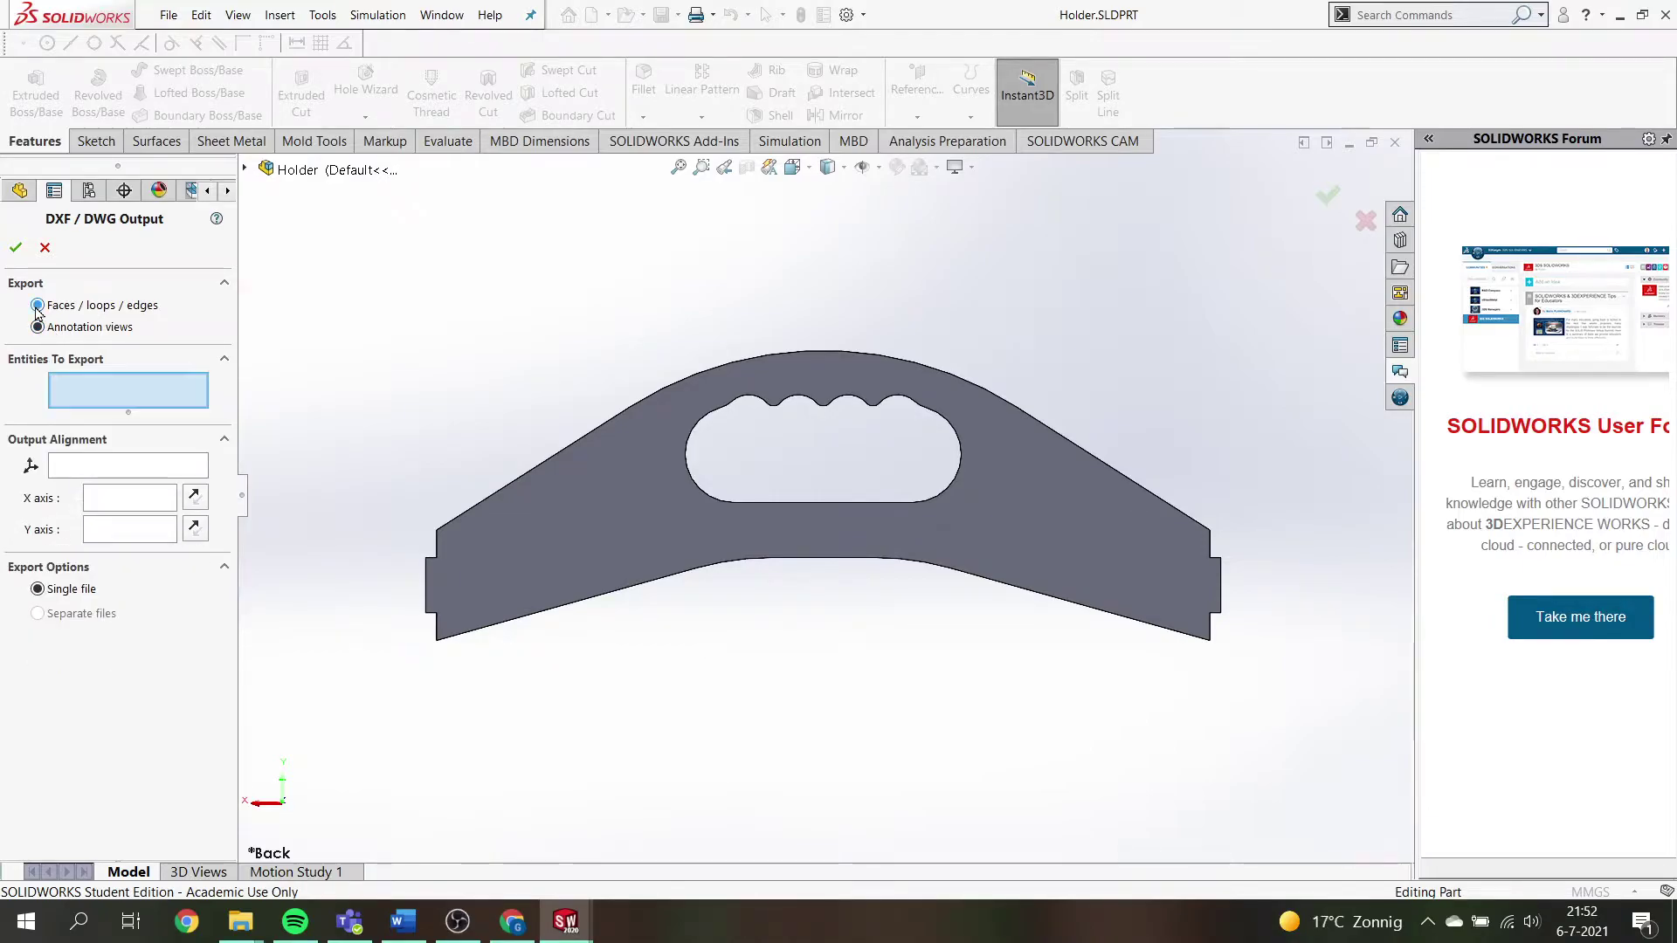
left_click(37, 329)
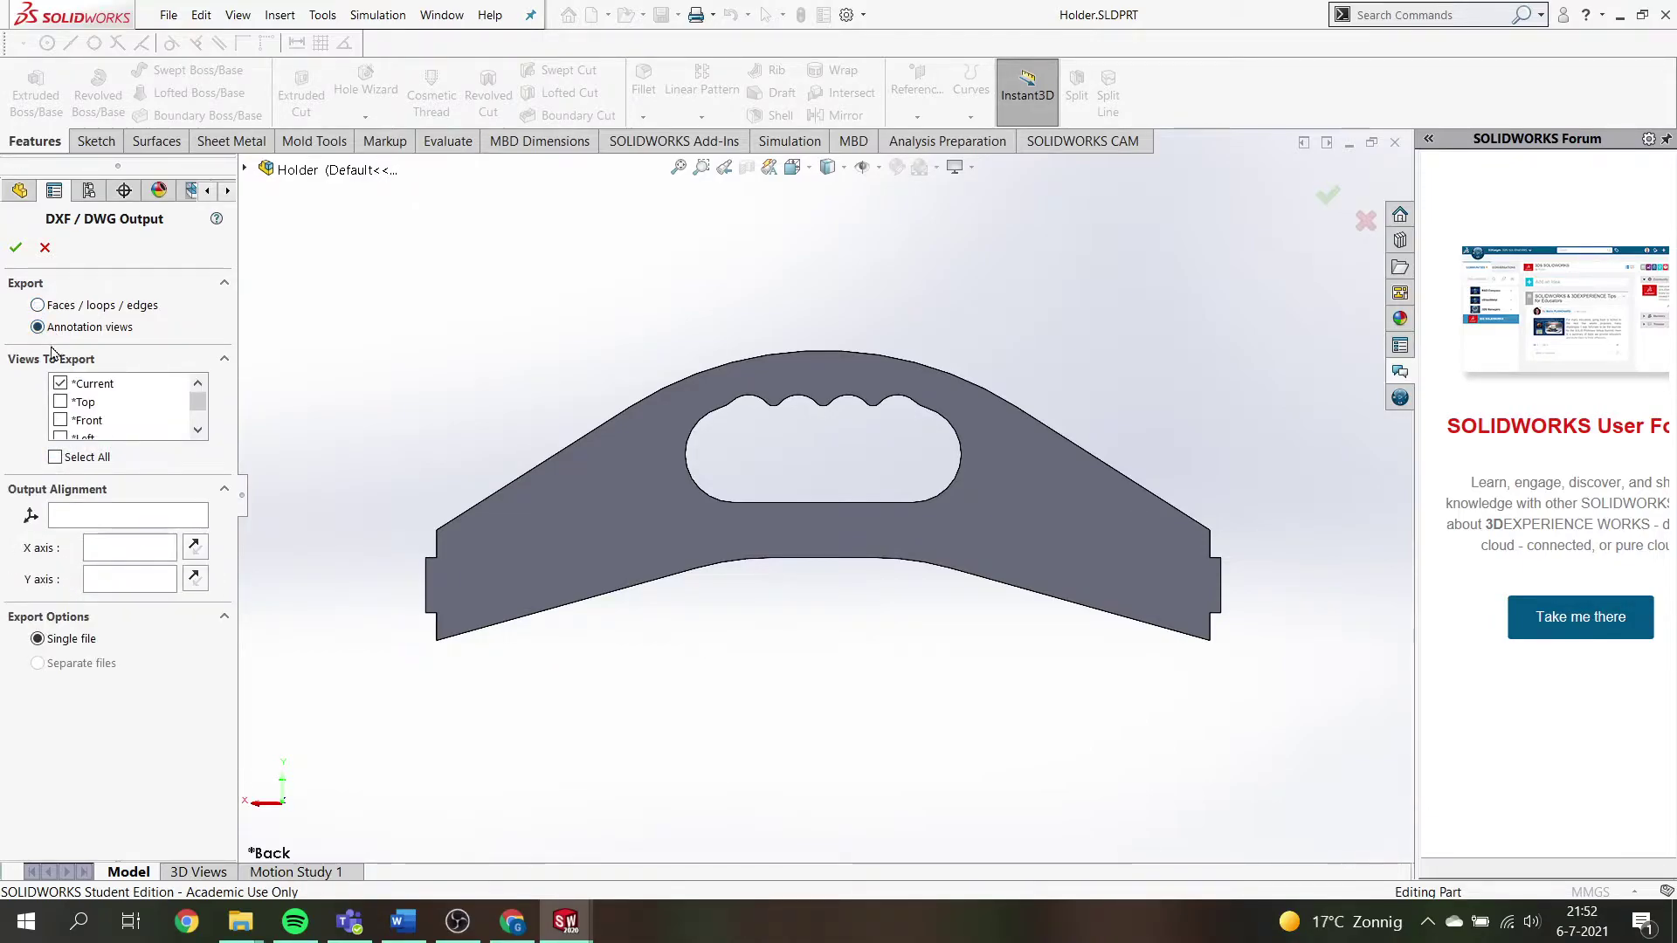
scroll(118, 397, "down", 1)
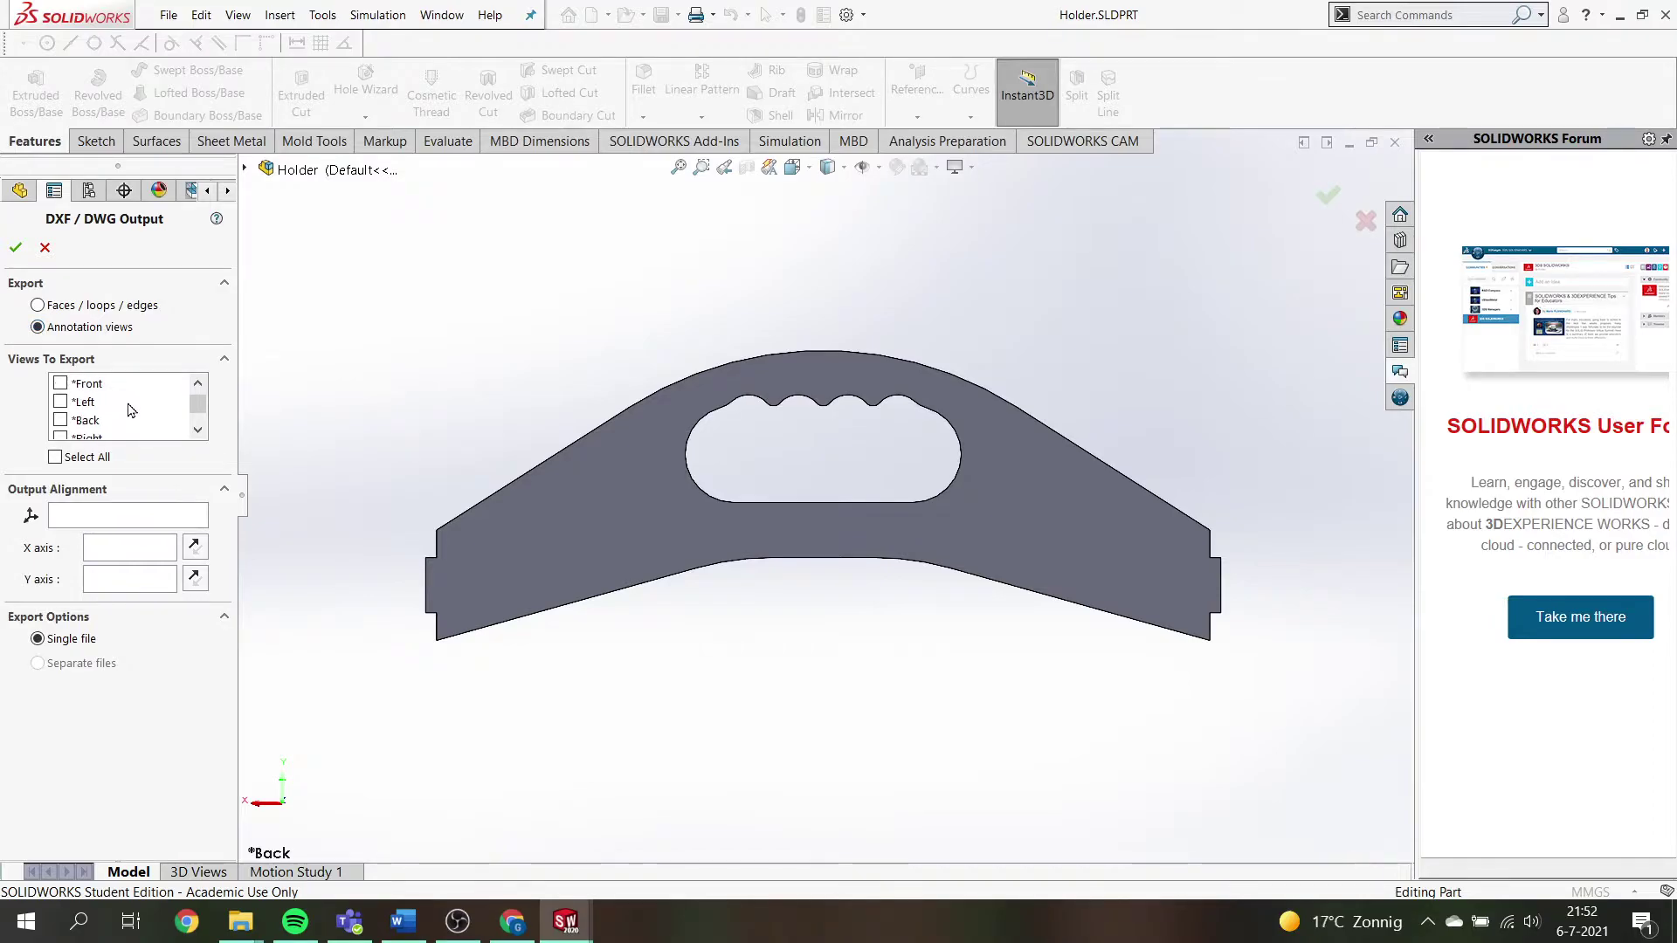
scroll(149, 408, "up", 1)
mouse_move(198, 404)
left_mouse_down()
mouse_move(194, 428)
mouse_move(196, 404)
left_mouse_up()
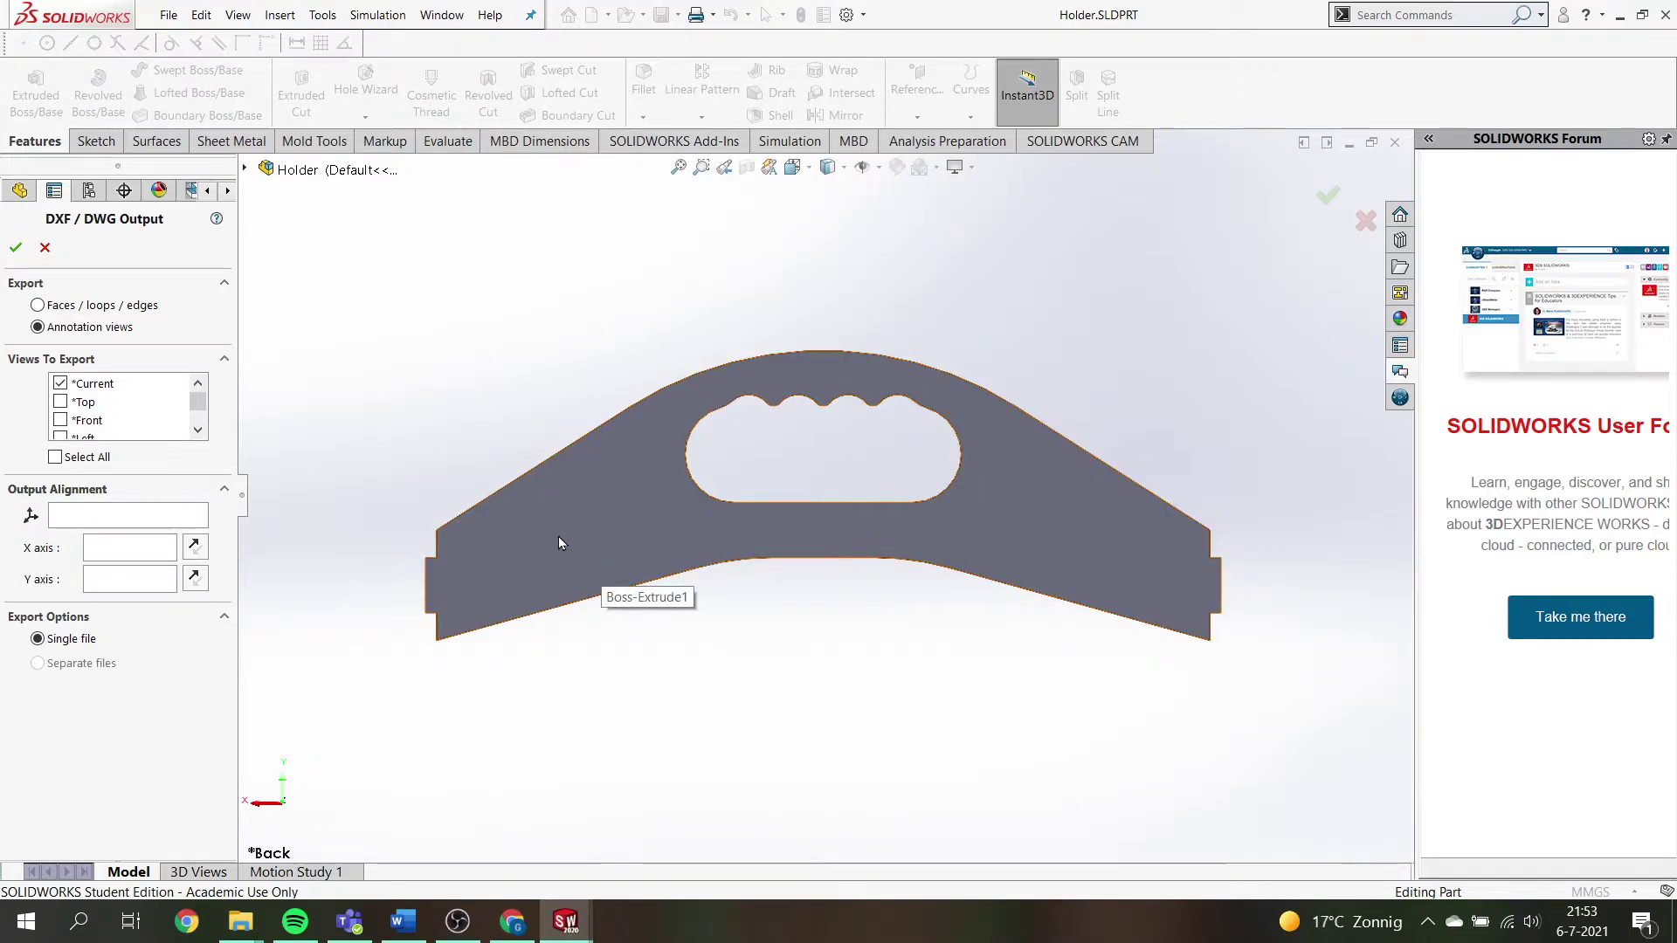
Accept the DXF/DWG output settings, review the cleanup preview, and save Holder.DXF.
left_click(19, 251)
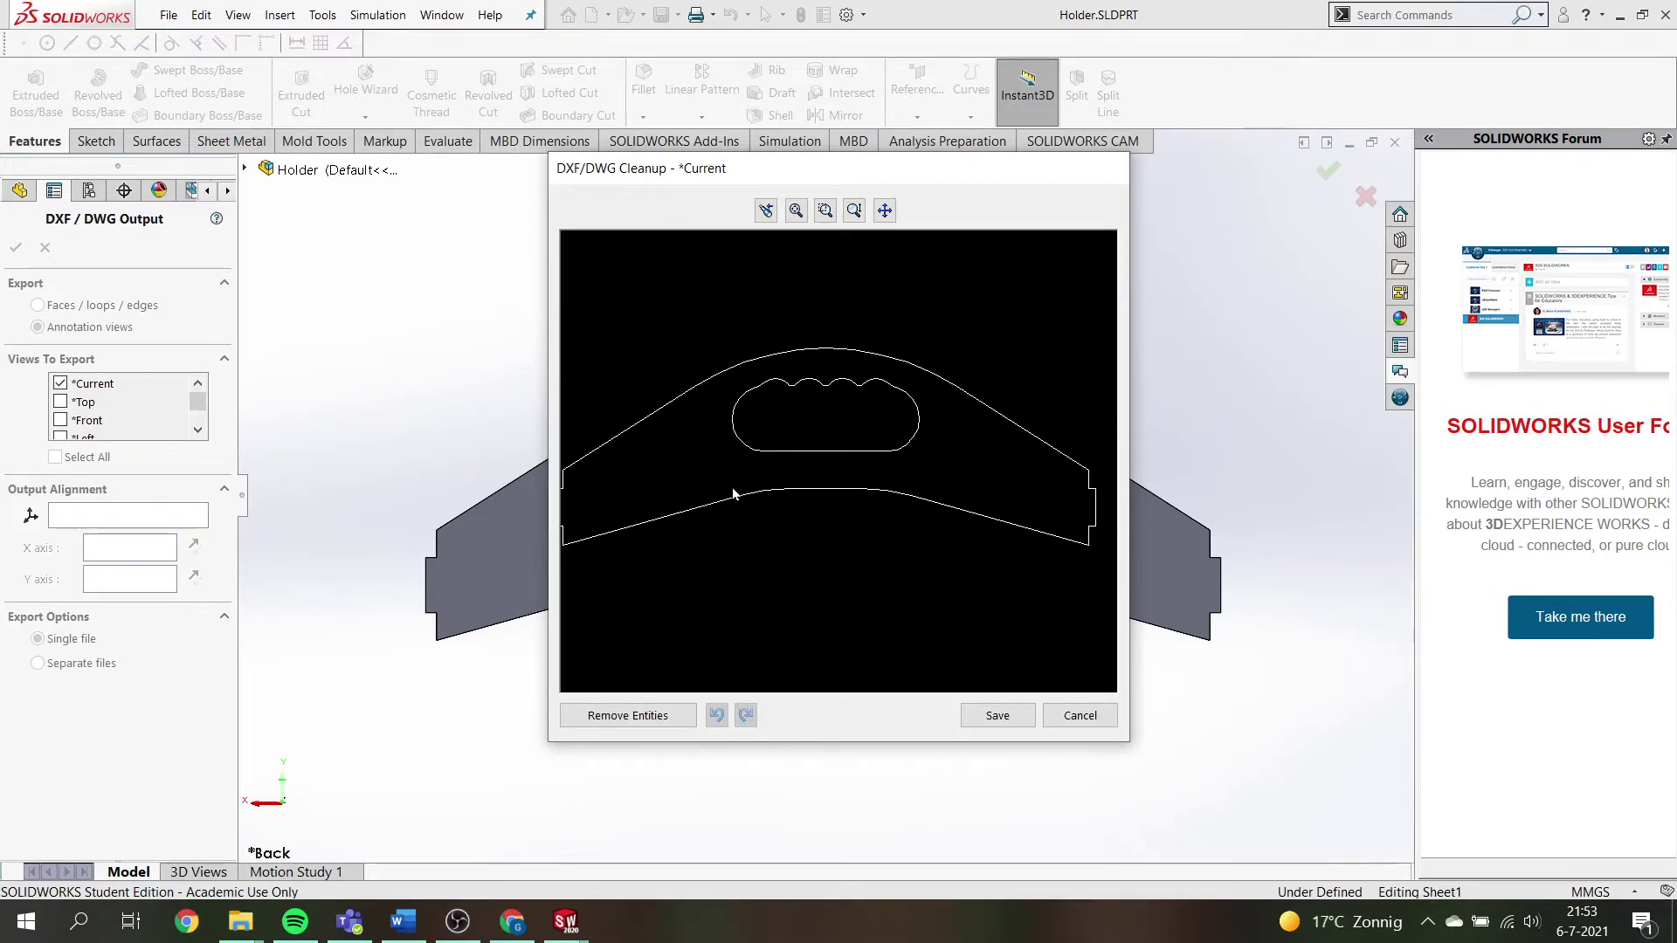
scroll(788, 491, "up", 2)
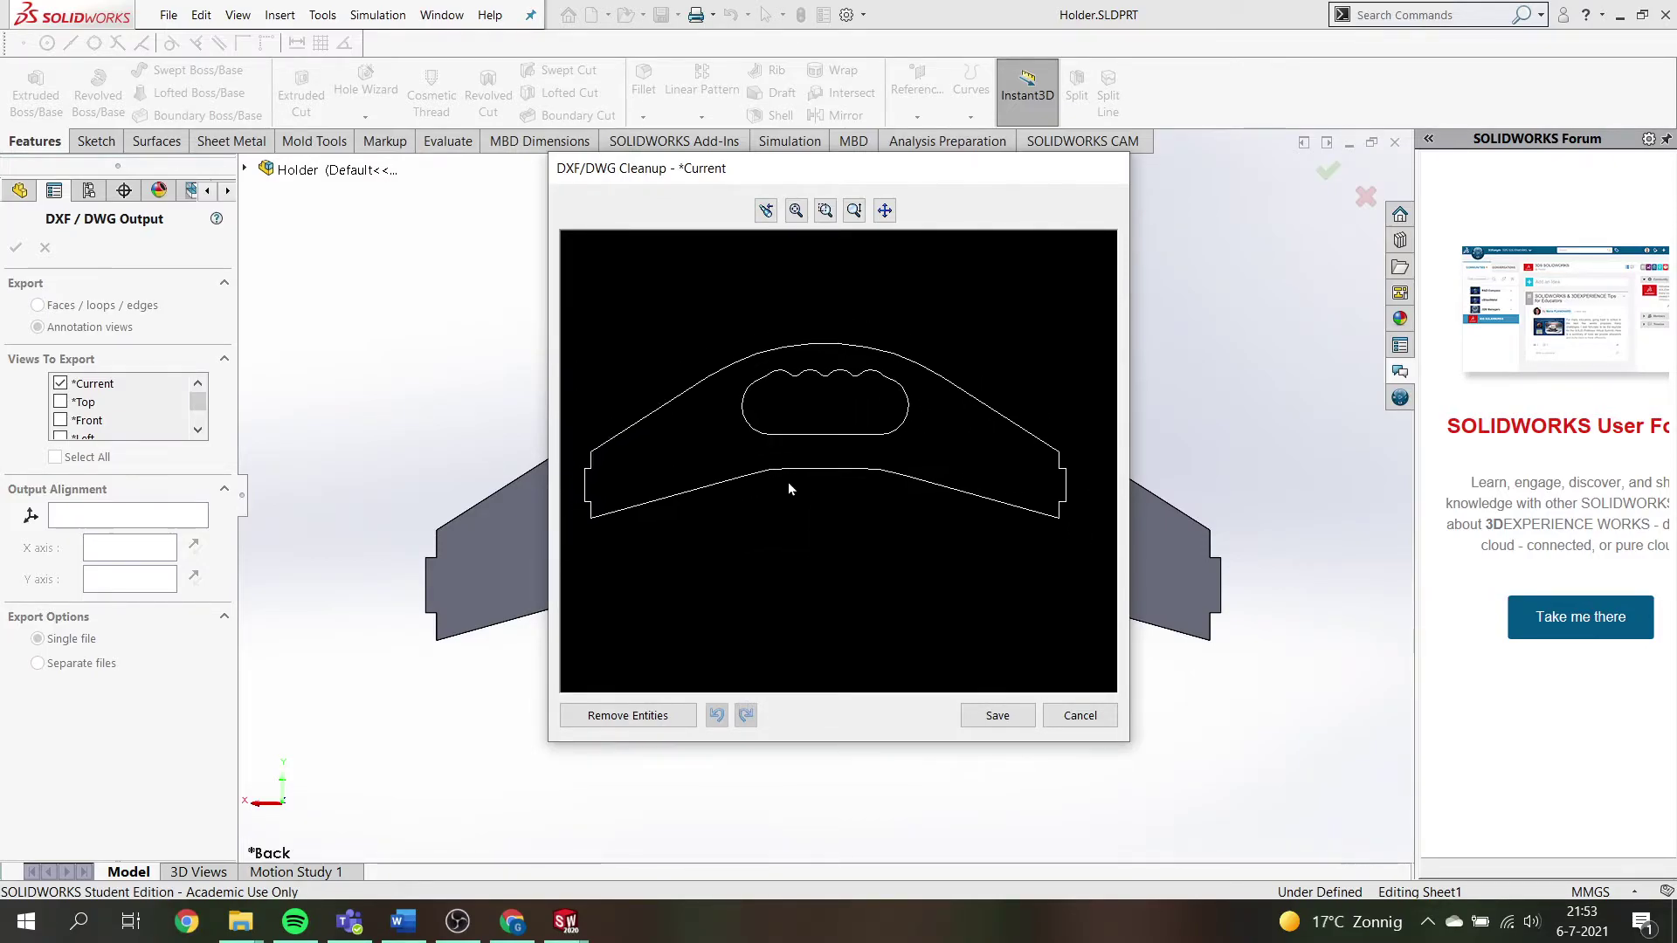
scroll(788, 489, "up", 1)
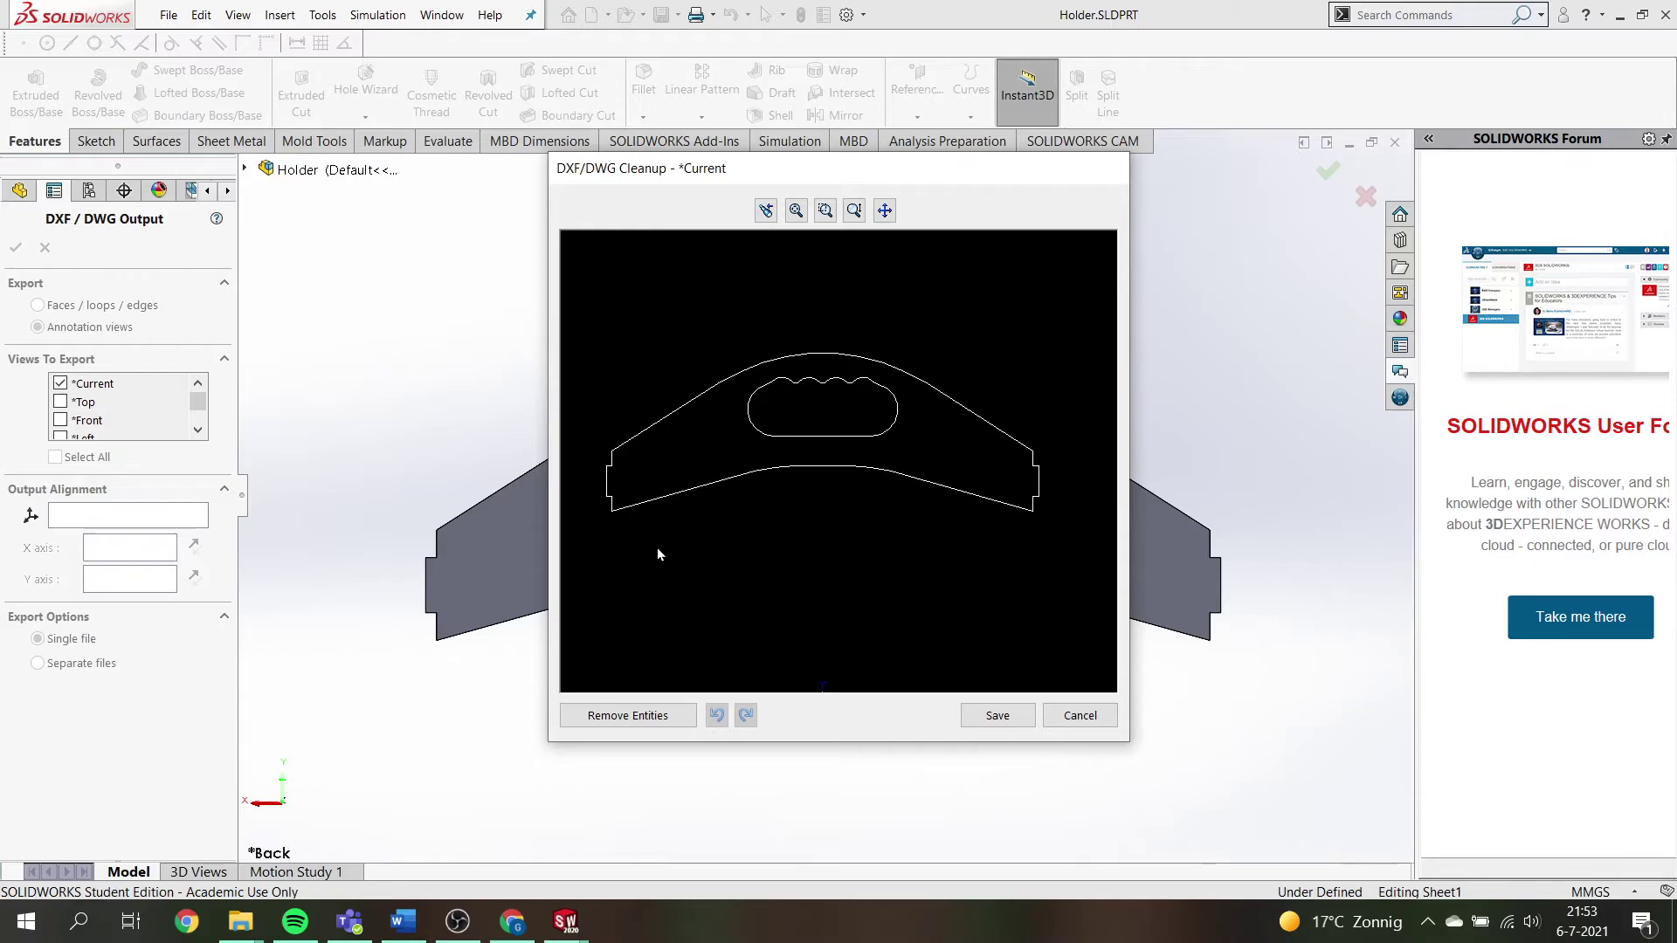
left_click(998, 719)
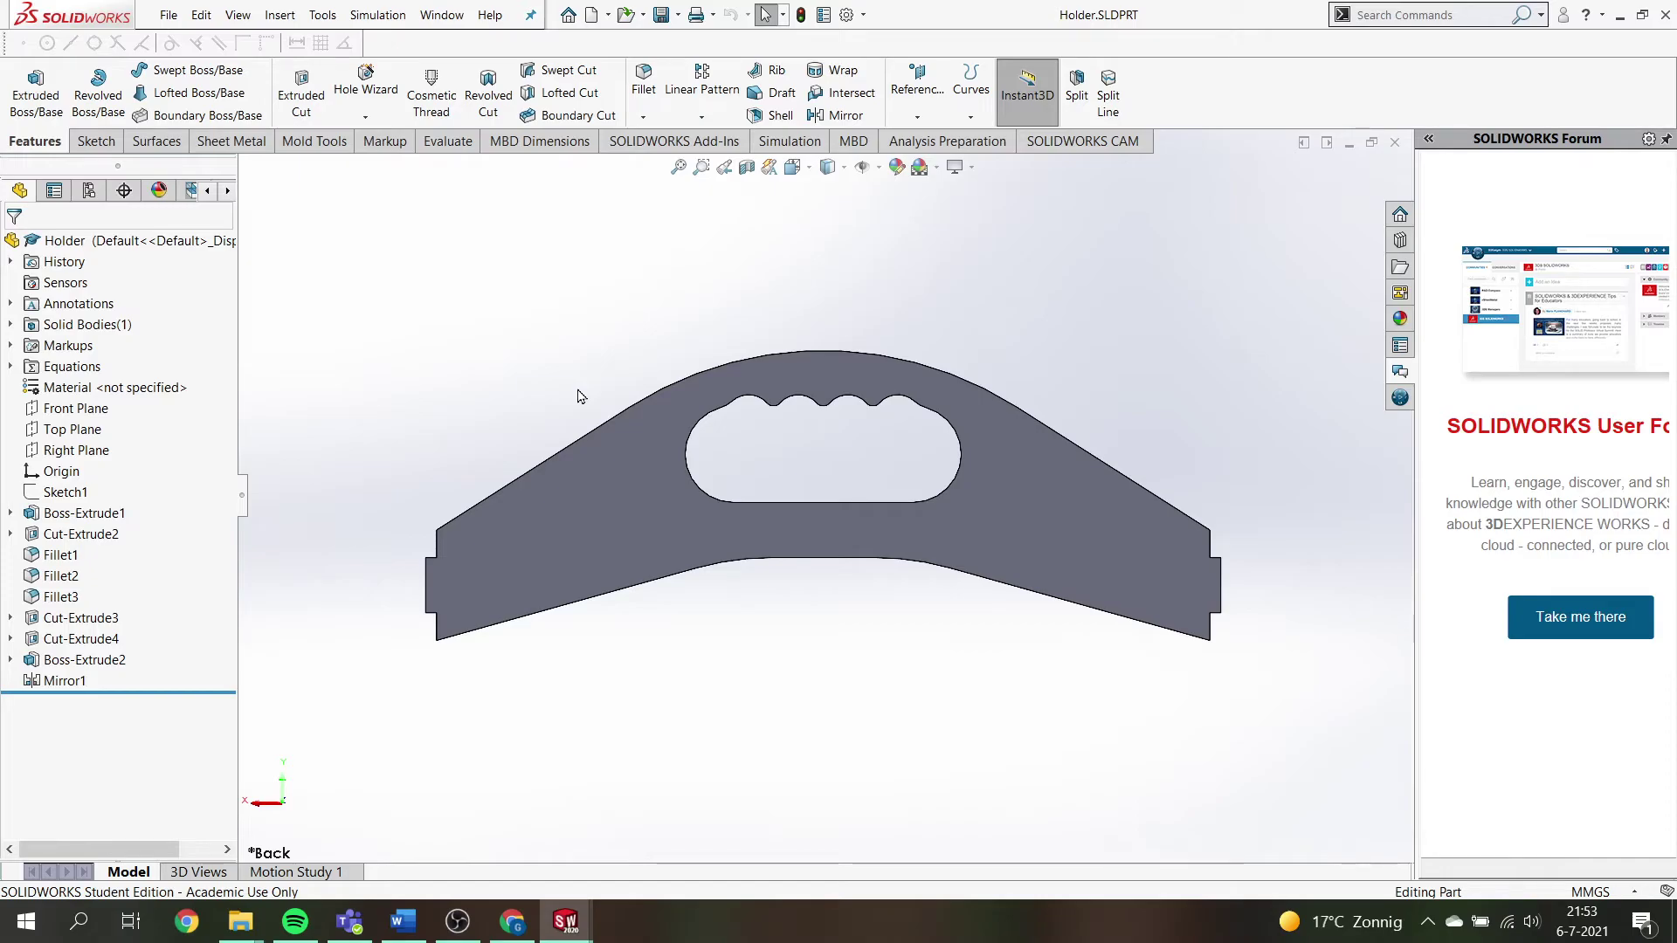
middle_click_drag(585, 439, 714, 515)
scroll(742, 479, "down", 2)
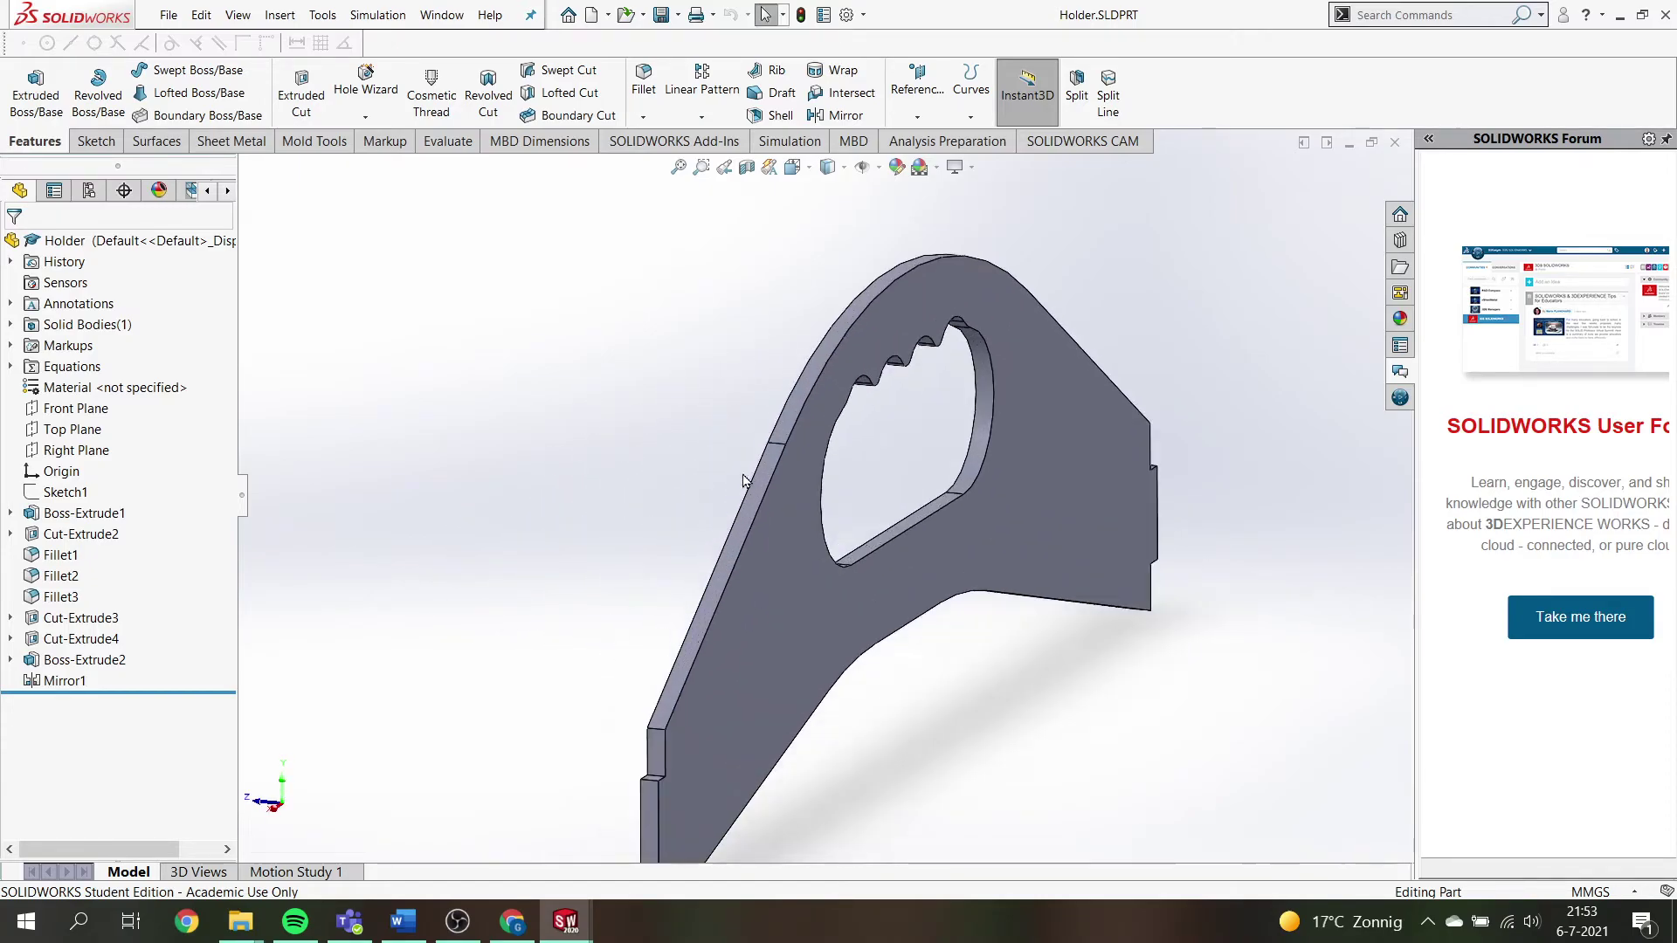
key("ctrl+1")
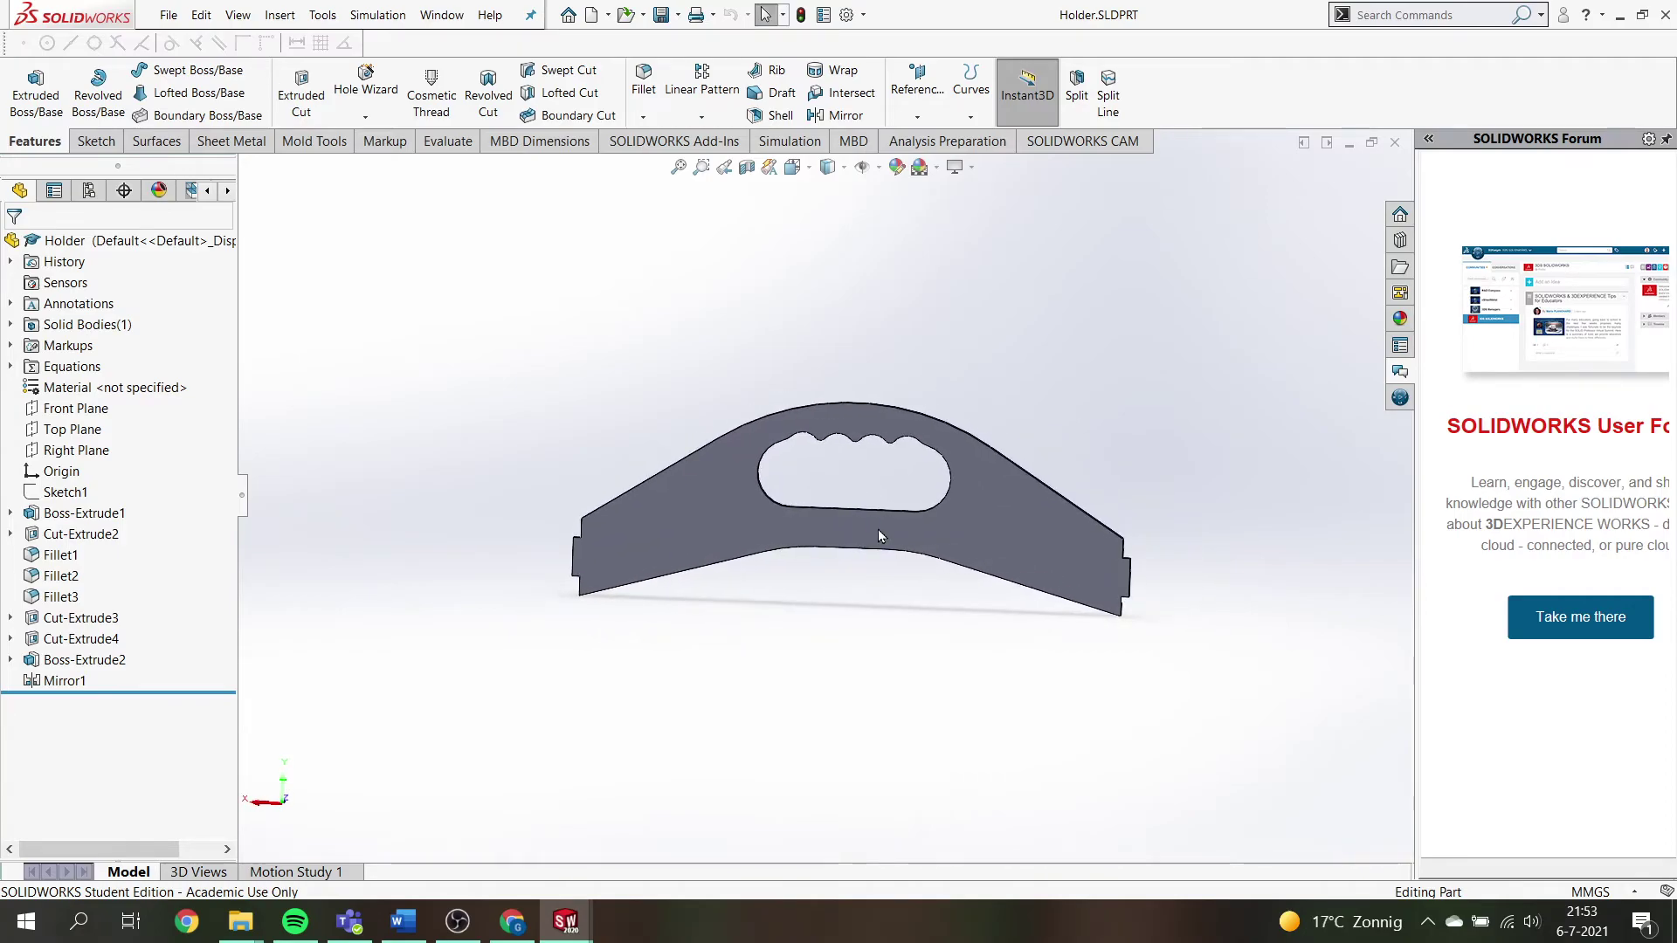
key("space")
left_click(723, 524)
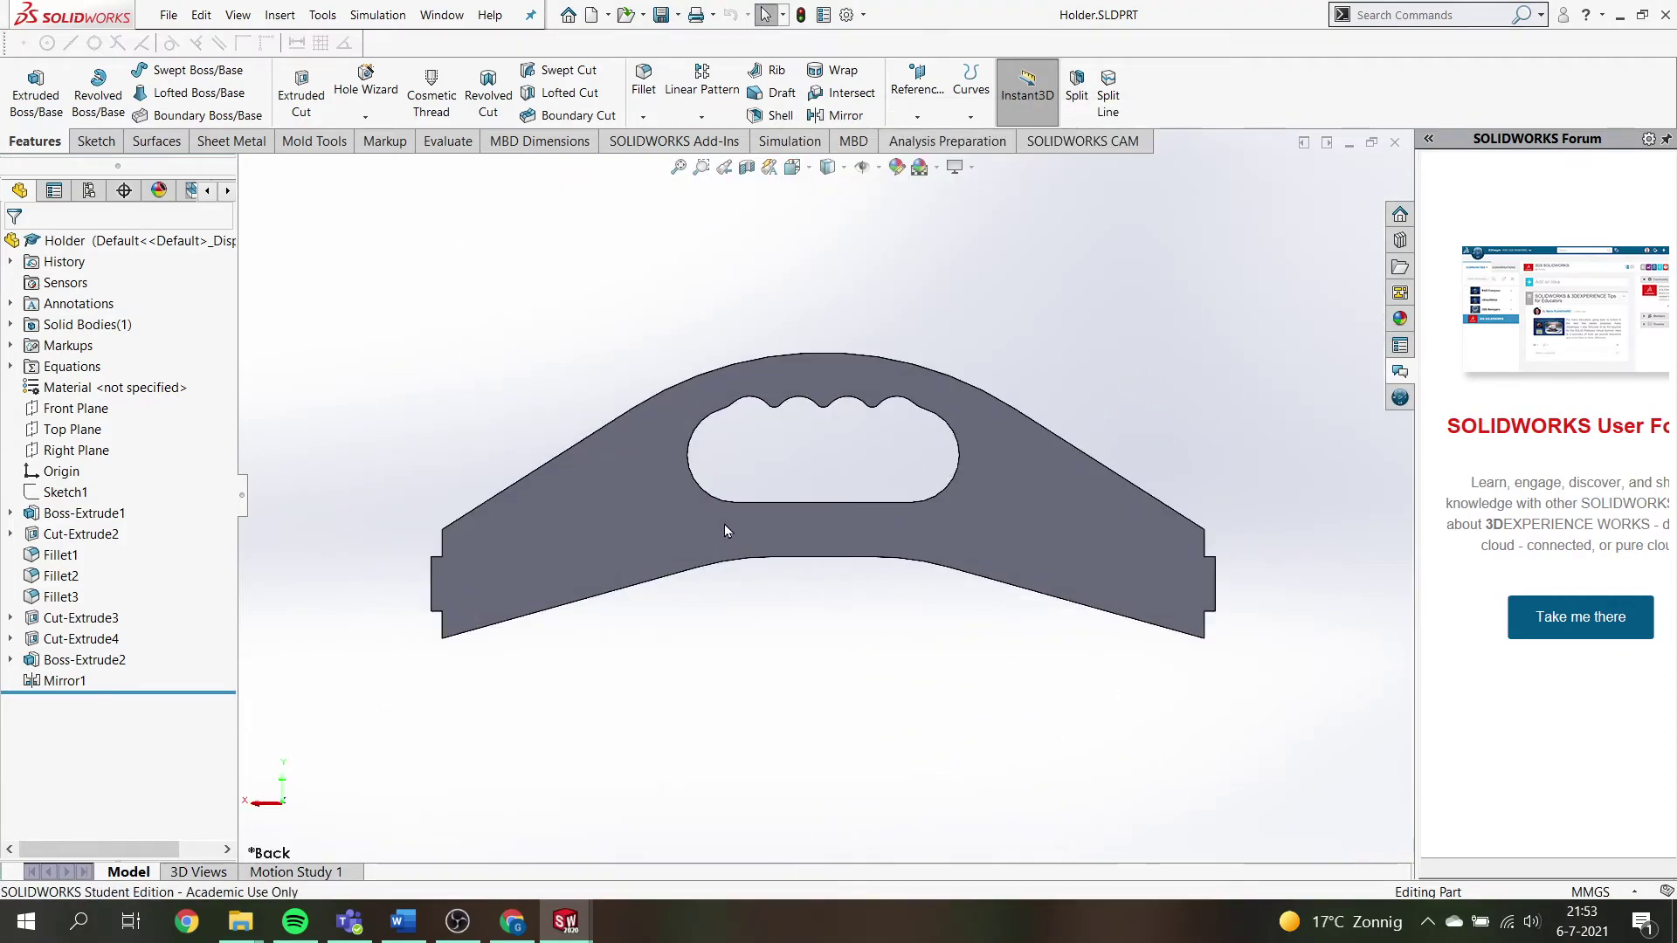
scroll(821, 502, "down", 1)
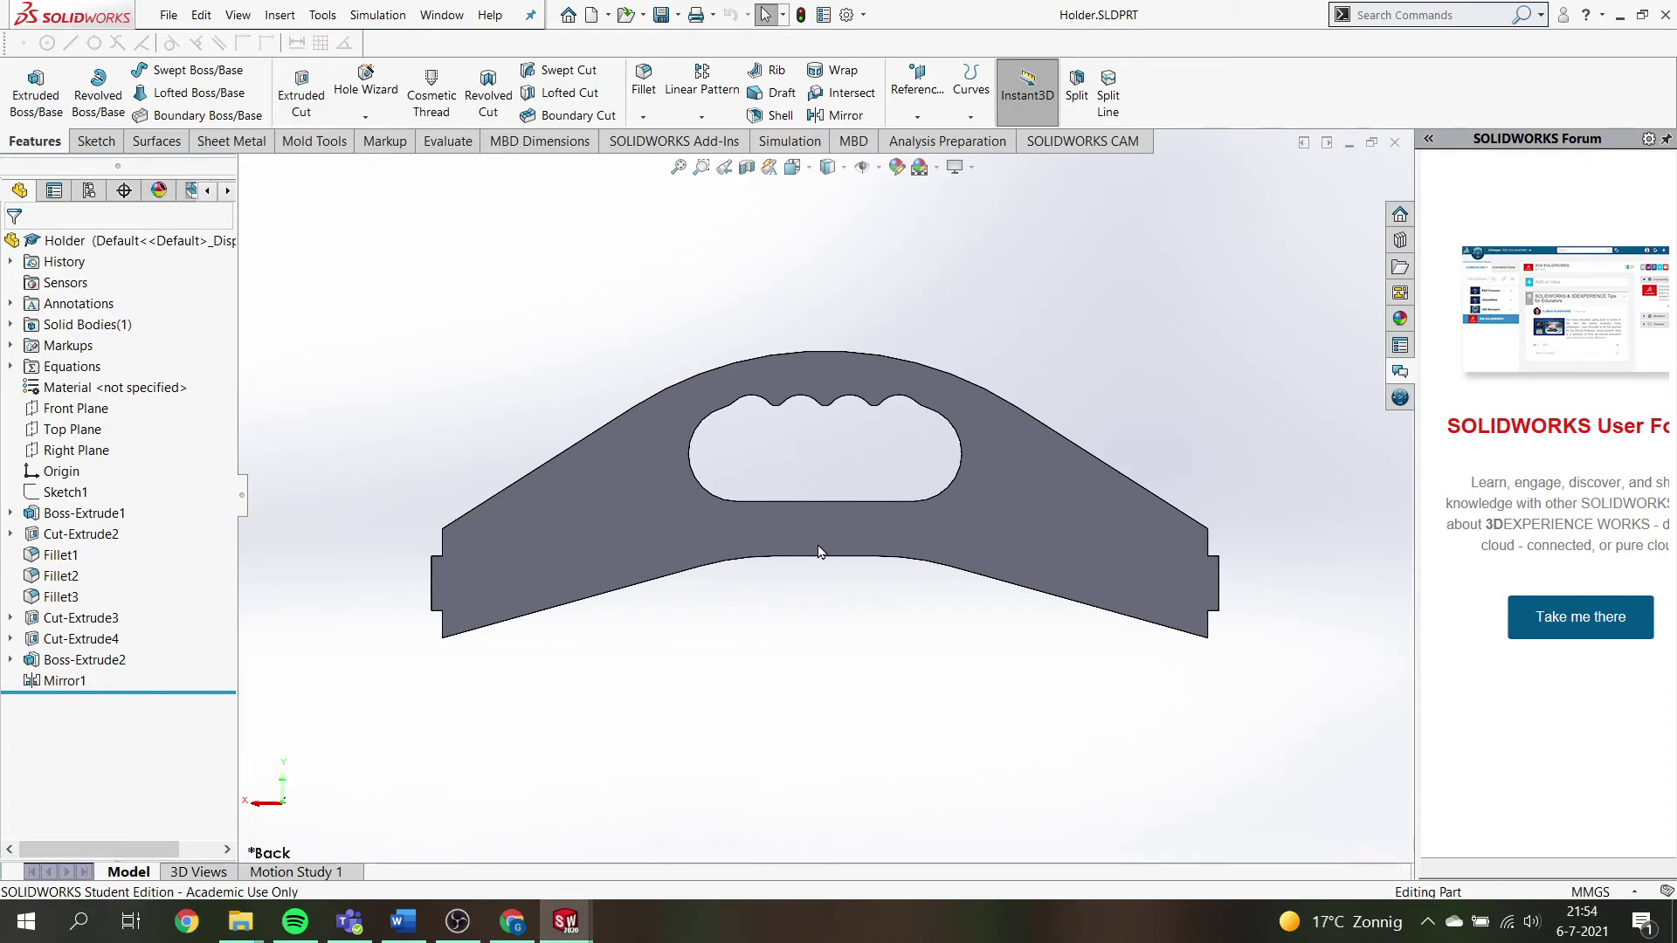
scroll(777, 590, "down", 1)
scroll(825, 489, "up", 1)
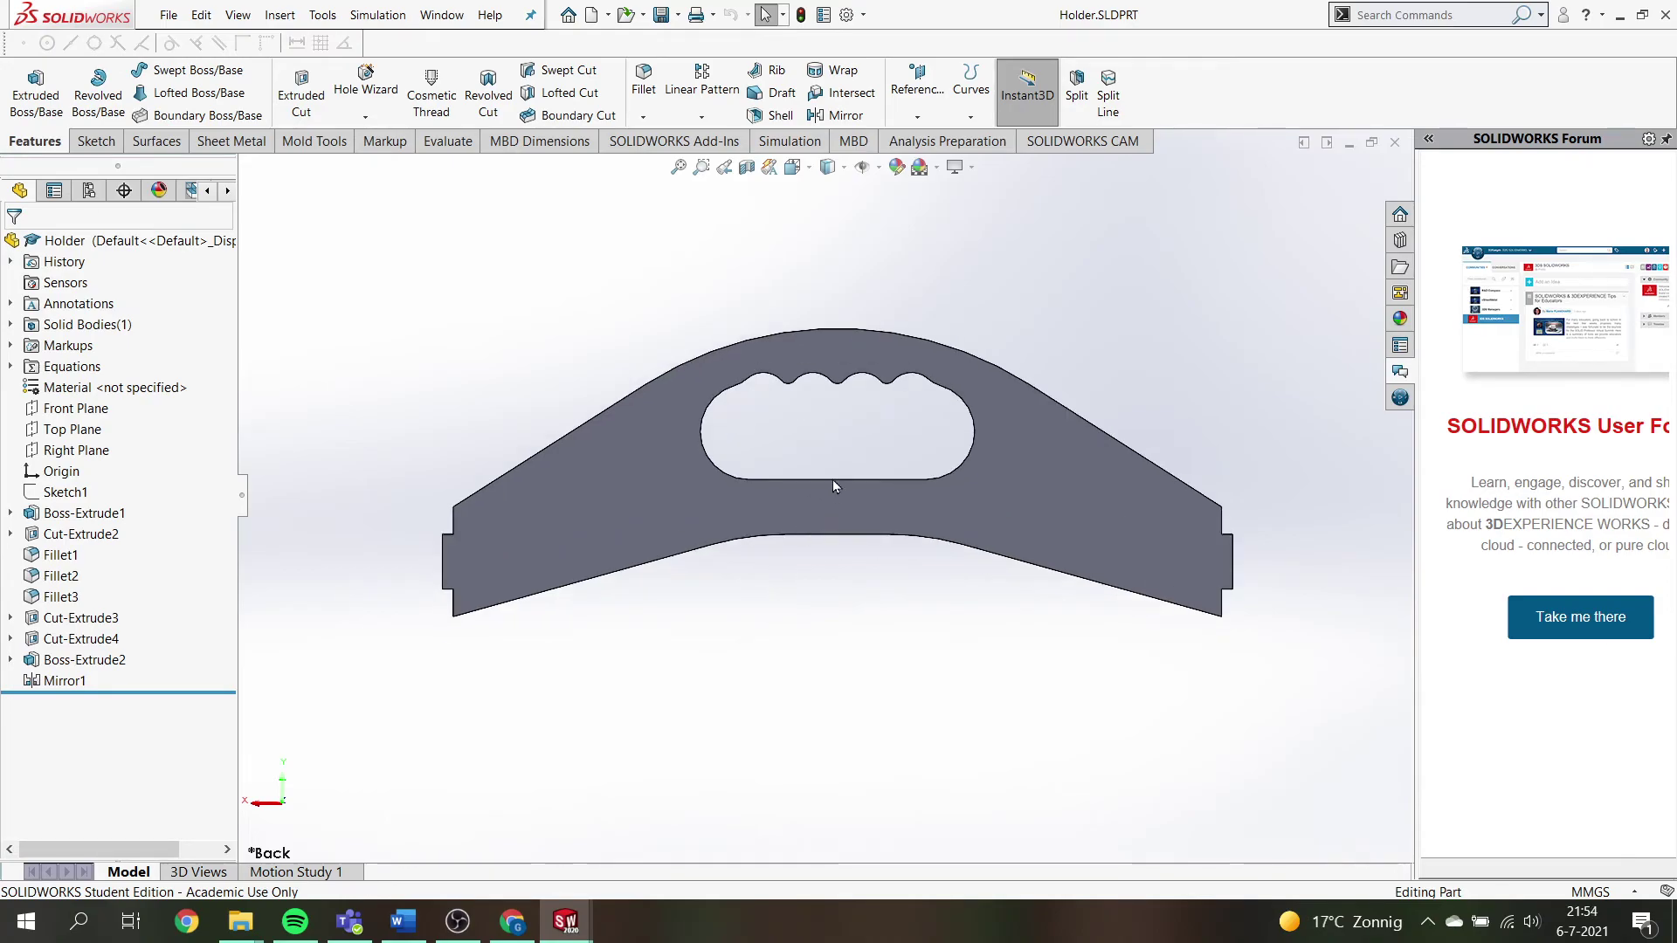